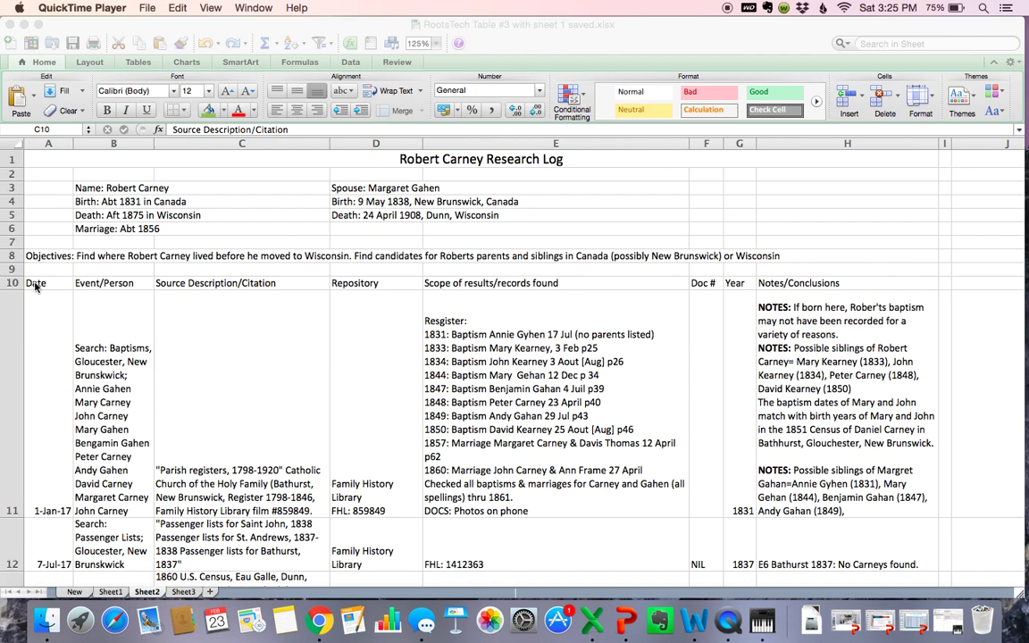
Convert the research log range A10:H53, from the Date header through the Notes/Conclusions column, into a table with headers.
{"action": "left_click", "coordinate": [36, 286]}
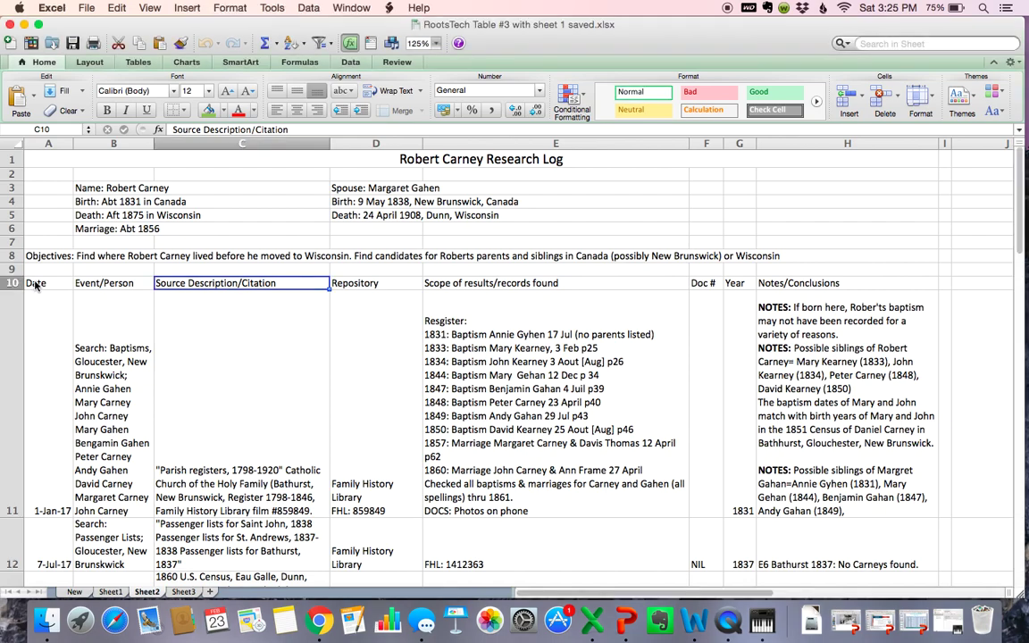
{"action": "left_click_drag", "start_coordinate": [36, 284], "coordinate": [782, 299]}
{"action": "scroll", "coordinate": [636, 213], "scroll_direction": "up", "scroll_amount": 7}
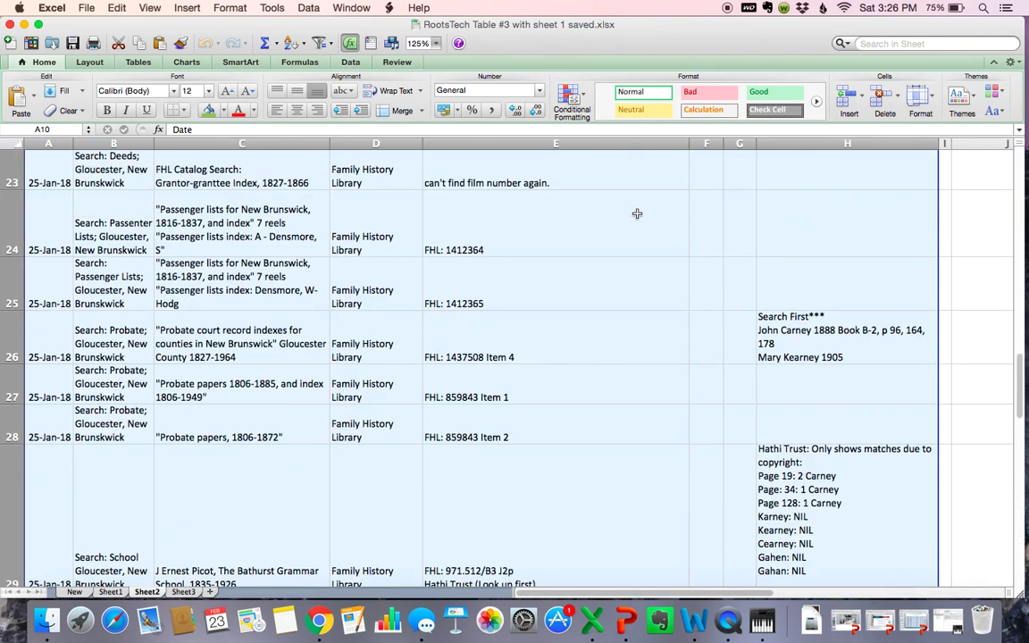
{"action": "scroll", "coordinate": [637, 213], "scroll_direction": "up", "scroll_amount": 5}
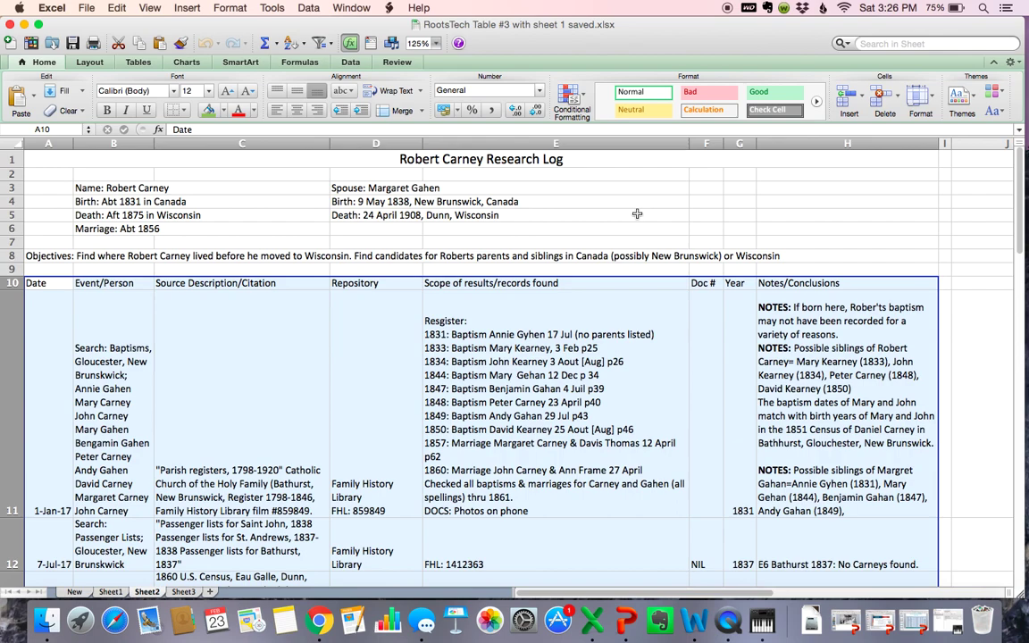
{"action": "left_click", "coordinate": [185, 10]}
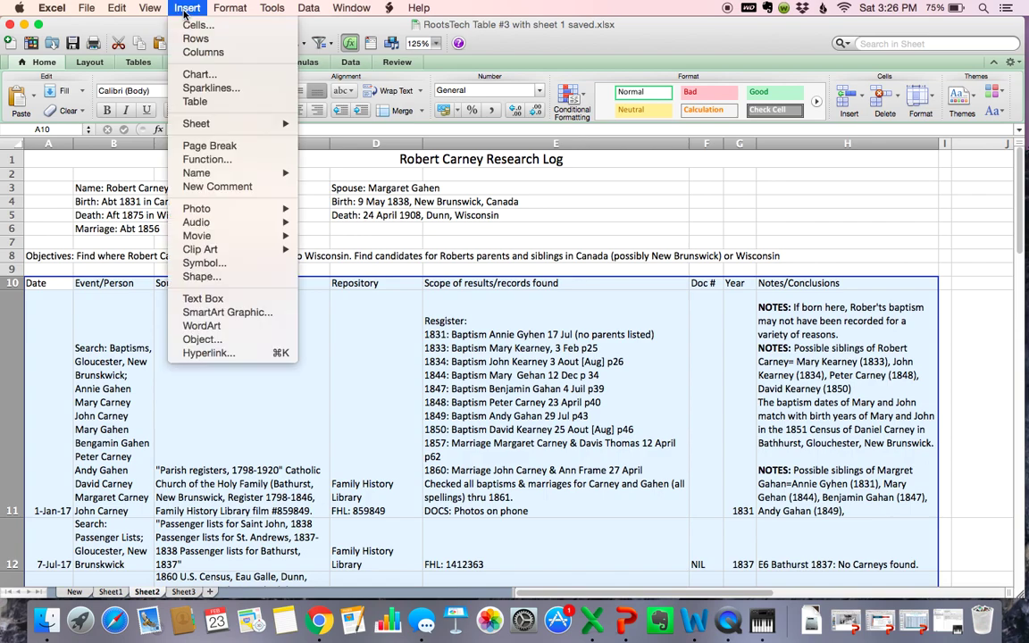
{"action": "left_click", "coordinate": [195, 101]}
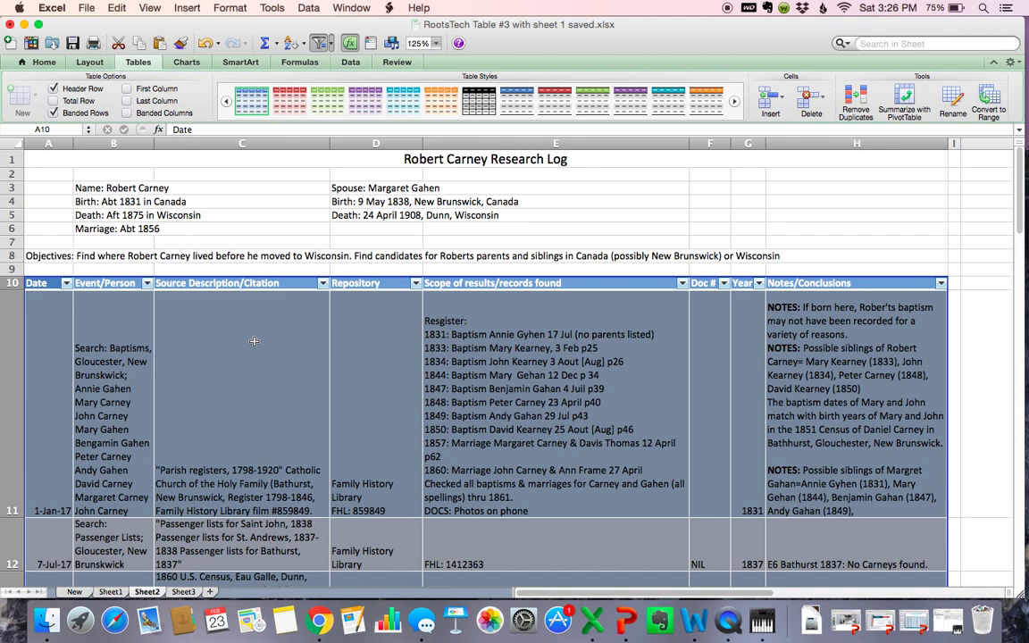
{"action": "left_click", "coordinate": [390, 327]}
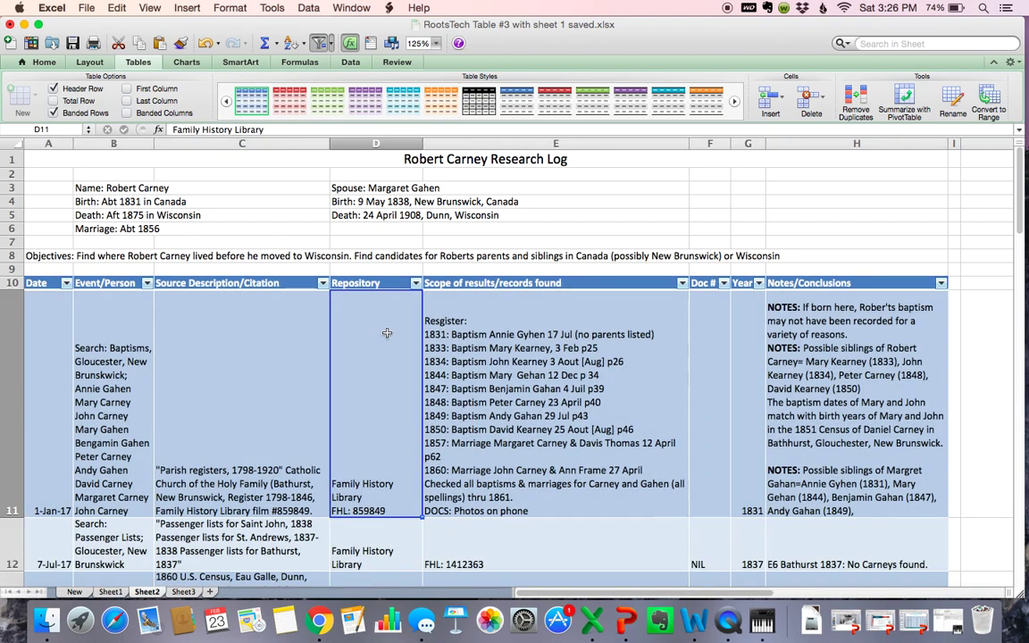
Filter the table's Repository column by "Family History" and look through the matching rows.
{"action": "left_click", "coordinate": [416, 283]}
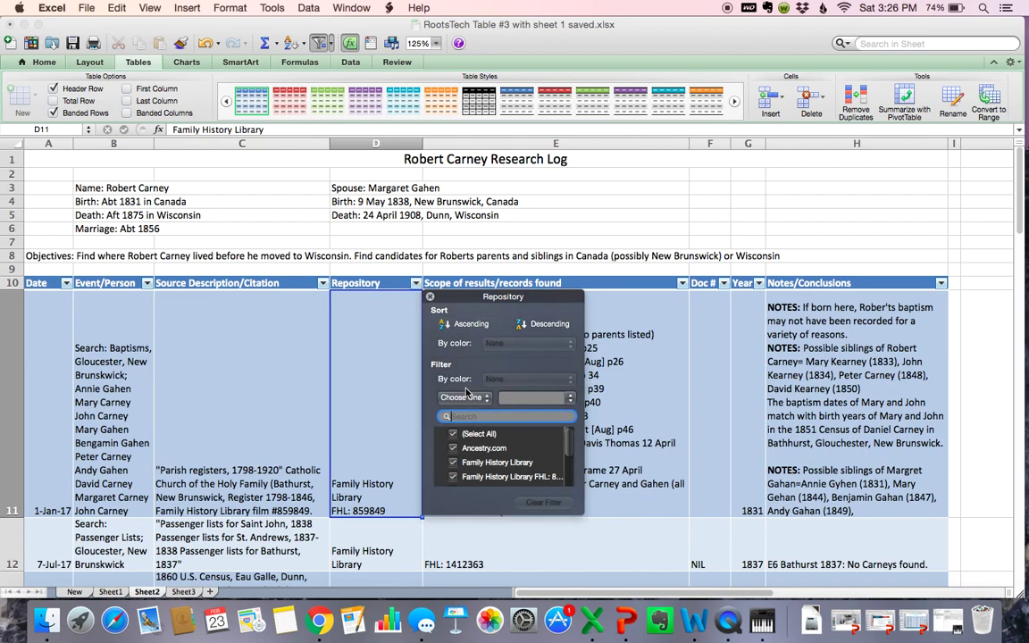
{"action": "type", "text": "Family"}
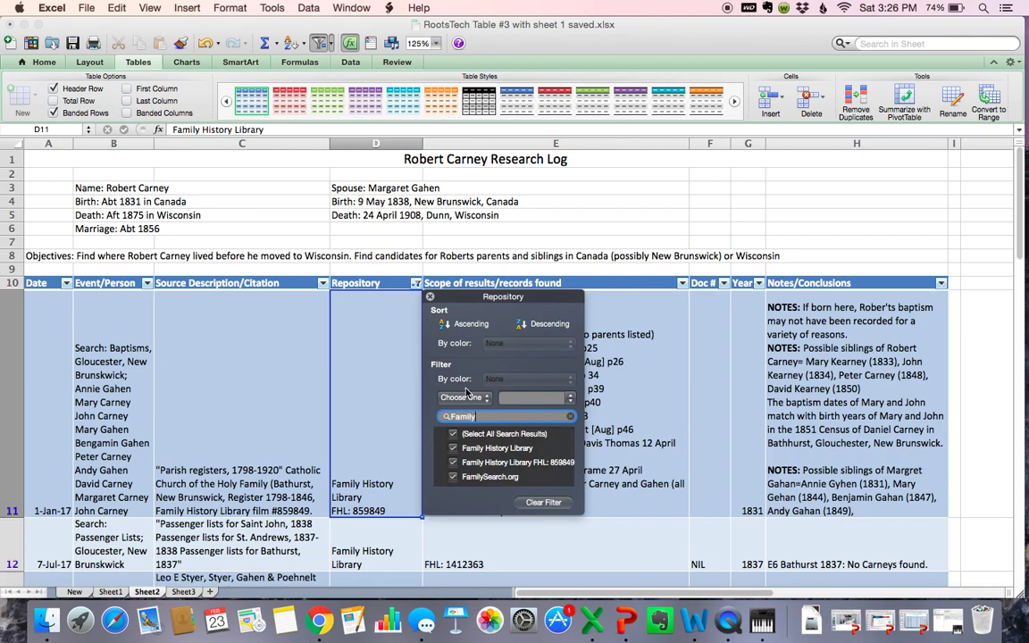
{"action": "type", "text": " History"}
{"action": "scroll", "coordinate": [384, 433], "scroll_direction": "down", "scroll_amount": 5}
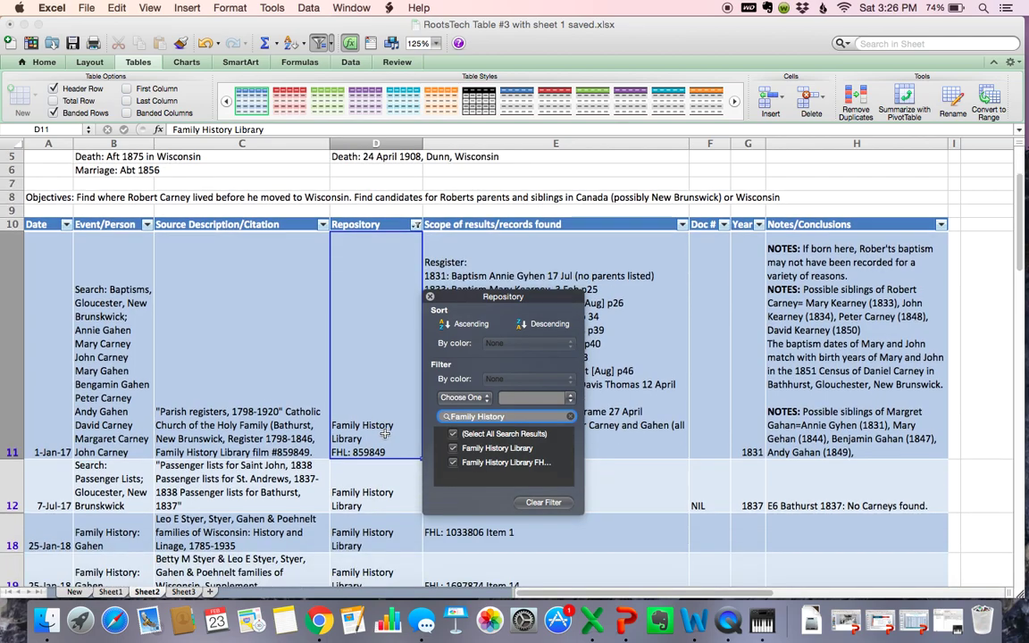
{"action": "scroll", "coordinate": [385, 433], "scroll_direction": "down", "scroll_amount": 10}
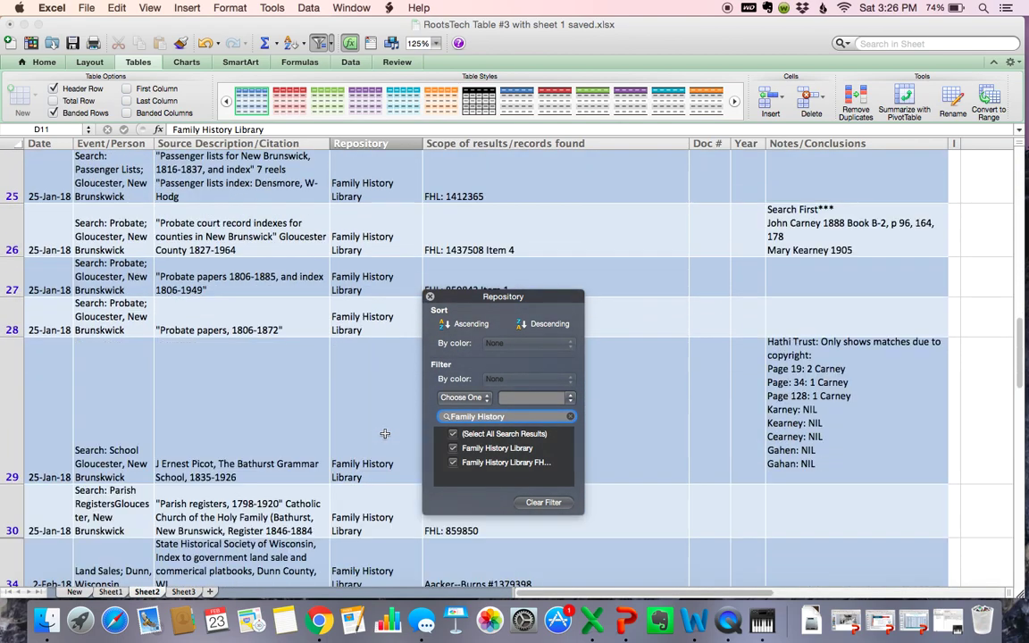
{"action": "scroll", "coordinate": [384, 433], "scroll_direction": "down", "scroll_amount": 12}
{"action": "scroll", "coordinate": [384, 432], "scroll_direction": "up", "scroll_amount": 9}
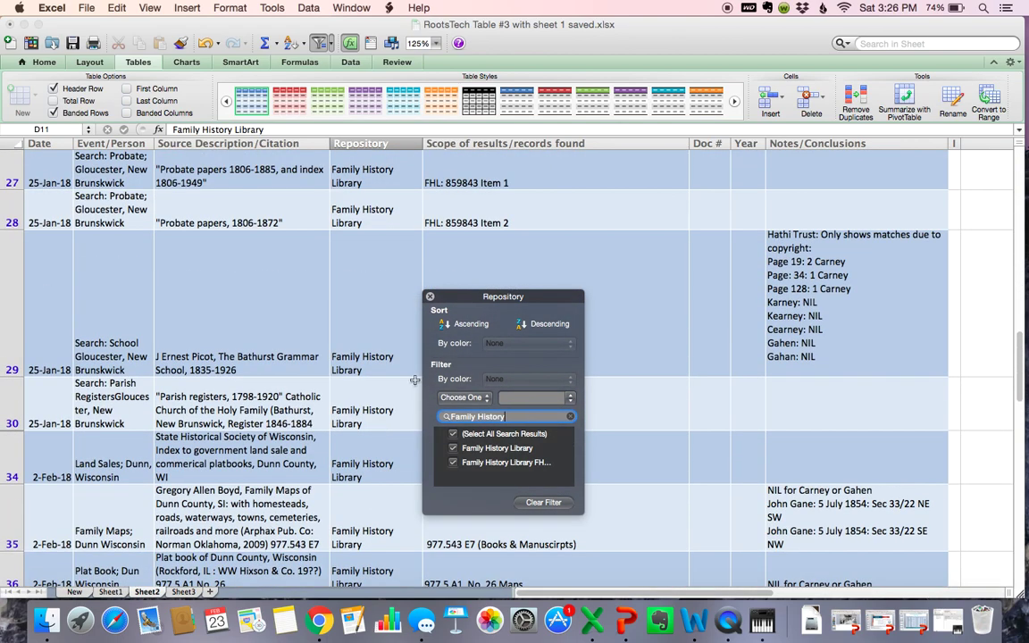
{"action": "left_click_drag", "start_coordinate": [512, 298], "coordinate": [789, 254]}
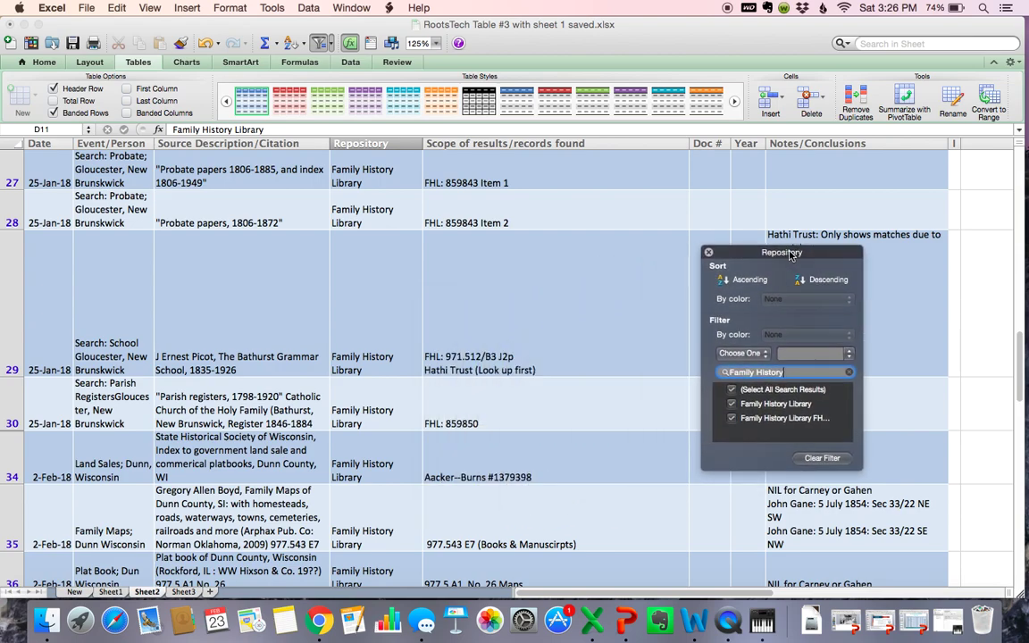
{"action": "scroll", "coordinate": [539, 275], "scroll_direction": "up", "scroll_amount": 4}
{"action": "scroll", "coordinate": [539, 275], "scroll_direction": "up", "scroll_amount": 6}
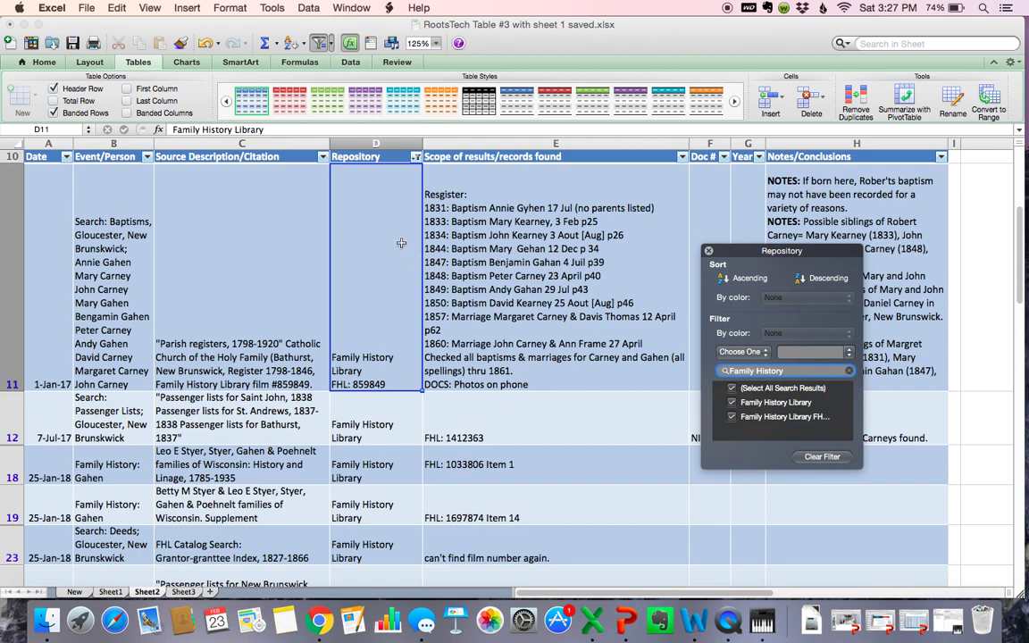
Clear the filter on the Repository column.
{"action": "left_click", "coordinate": [417, 159]}
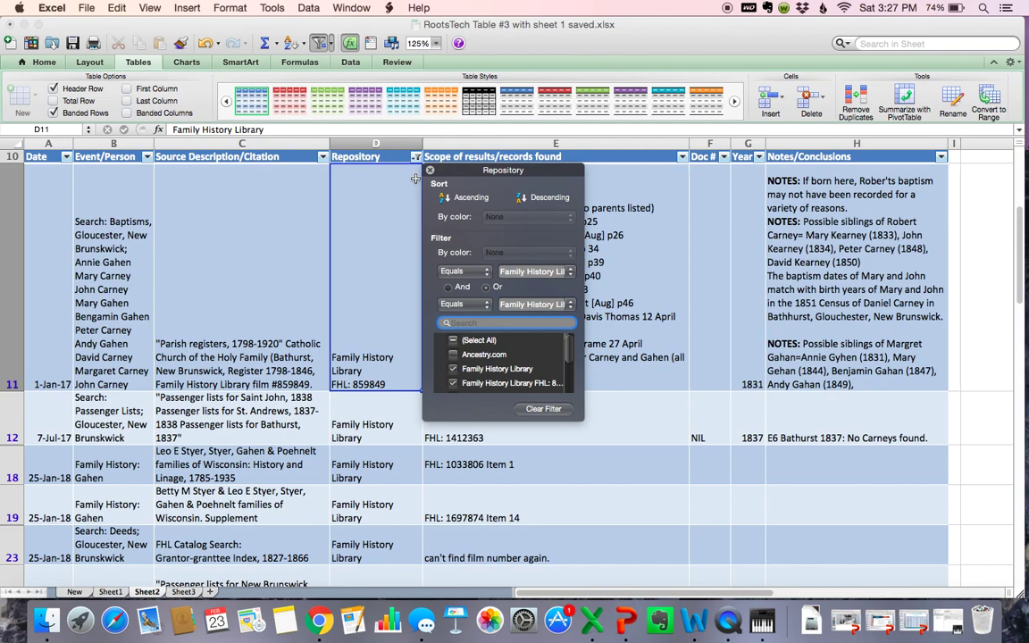
{"action": "left_click", "coordinate": [543, 409]}
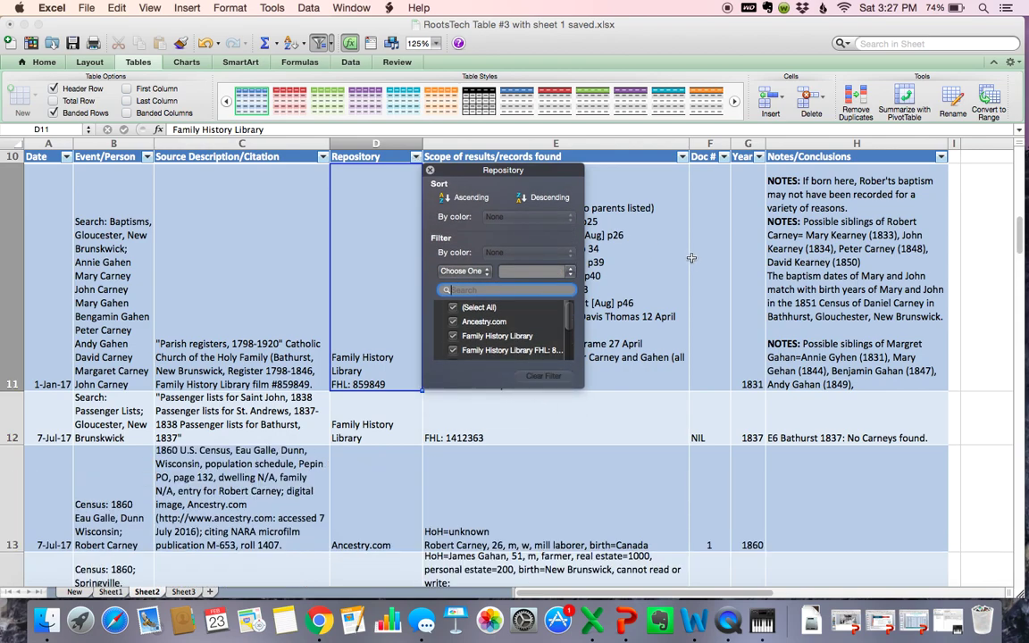
{"action": "left_click", "coordinate": [742, 258]}
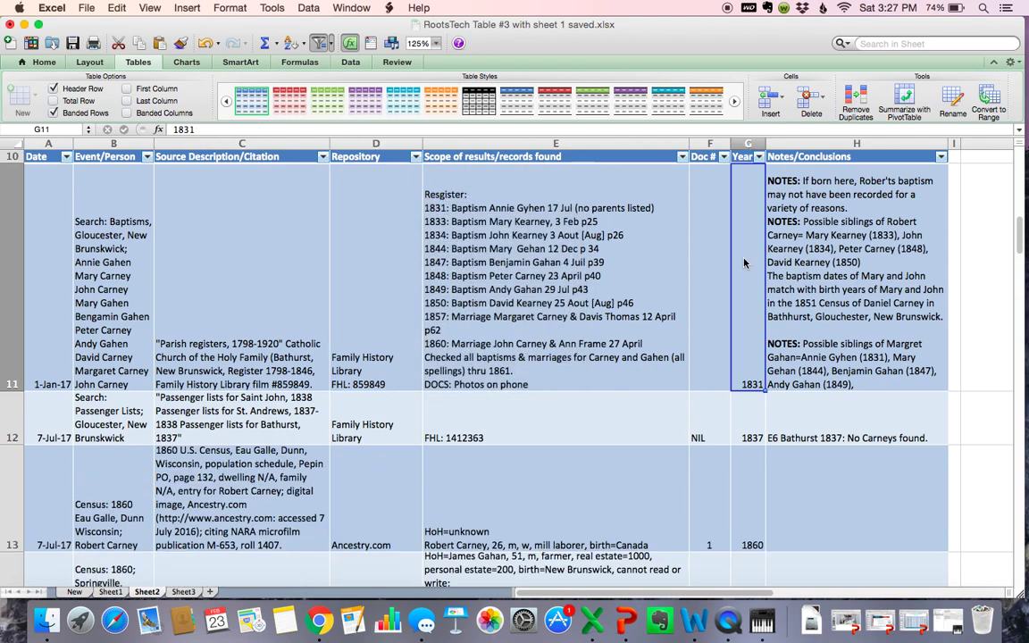
Review the Year column entries from the first record down to the last filled row of the table.
{"action": "left_click", "coordinate": [759, 157]}
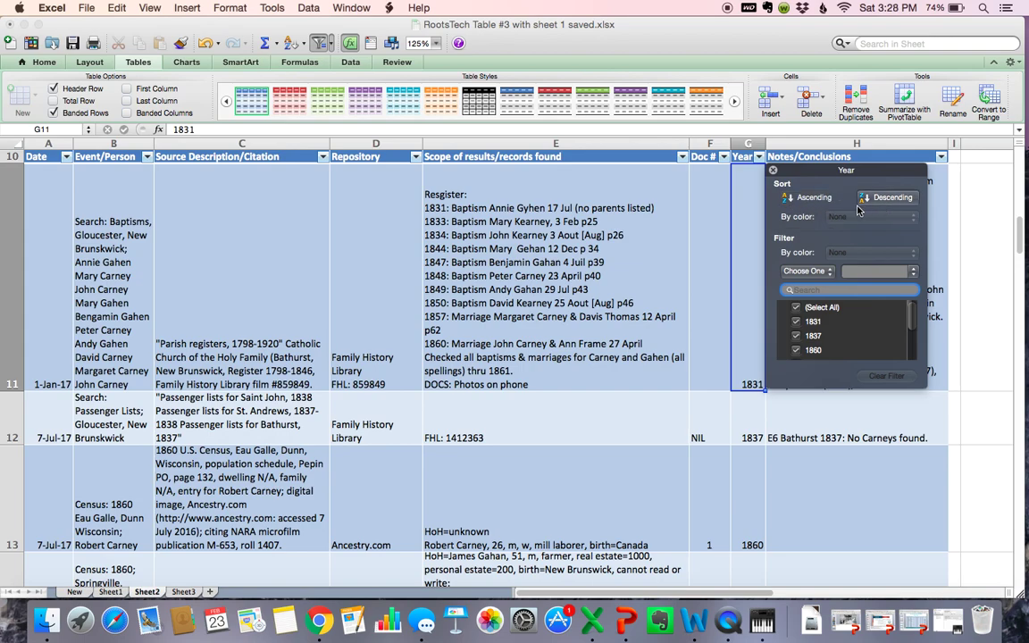
{"action": "left_click", "coordinate": [720, 419]}
{"action": "scroll", "coordinate": [720, 419], "scroll_direction": "down", "scroll_amount": 15}
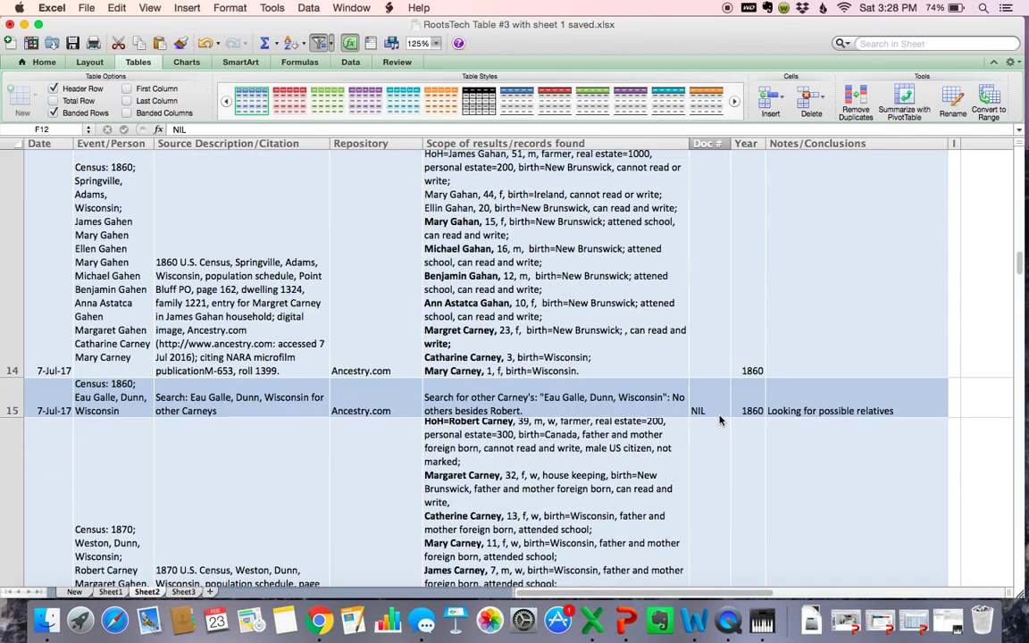
{"action": "scroll", "coordinate": [720, 420], "scroll_direction": "down", "scroll_amount": 12}
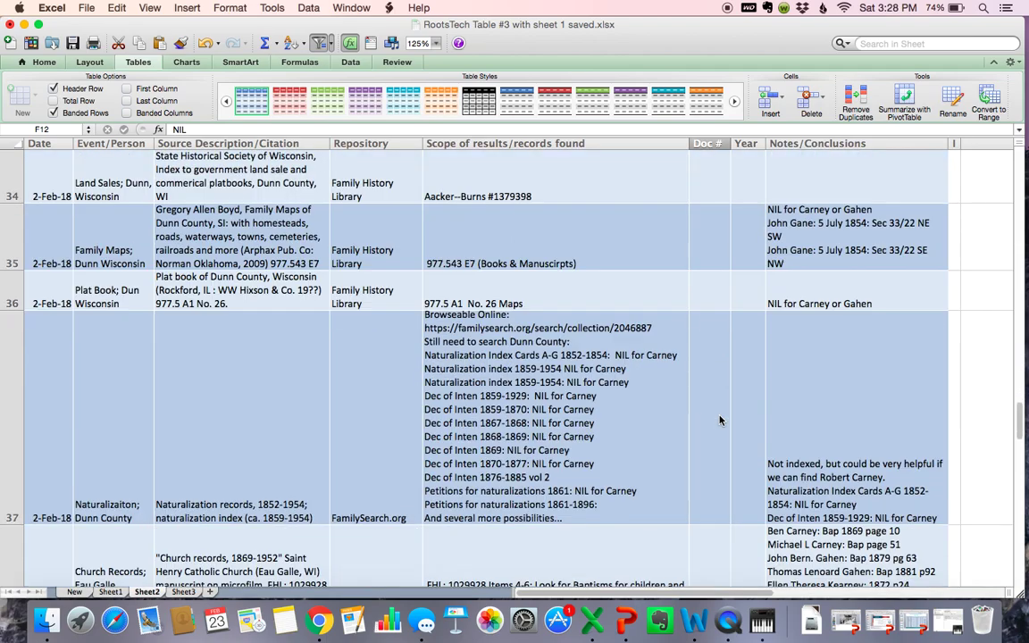
{"action": "scroll", "coordinate": [720, 420], "scroll_direction": "up", "scroll_amount": 3}
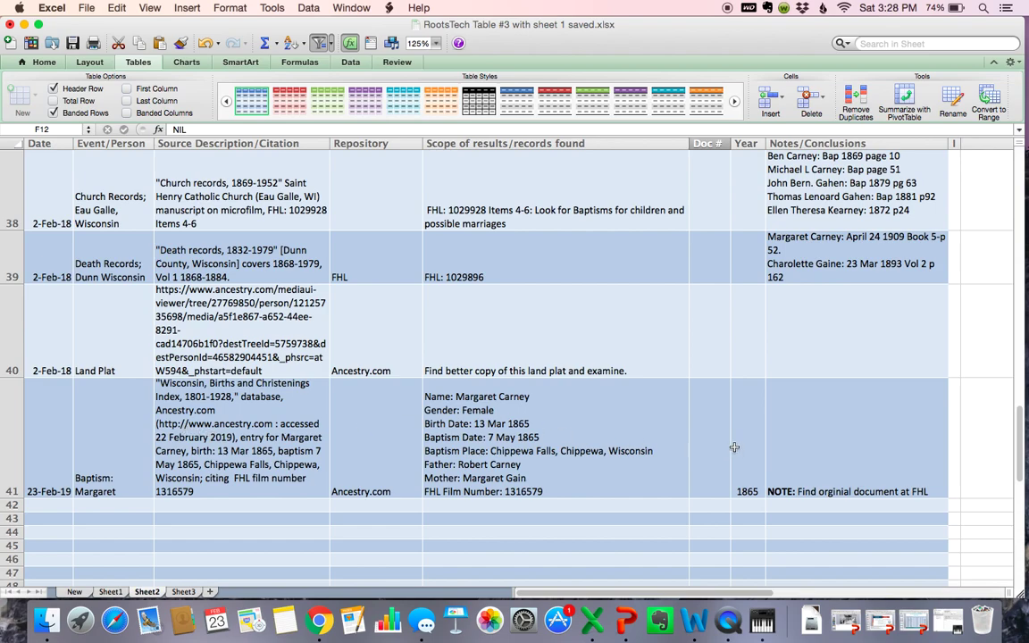
{"action": "scroll", "coordinate": [746, 447], "scroll_direction": "up", "scroll_amount": 10}
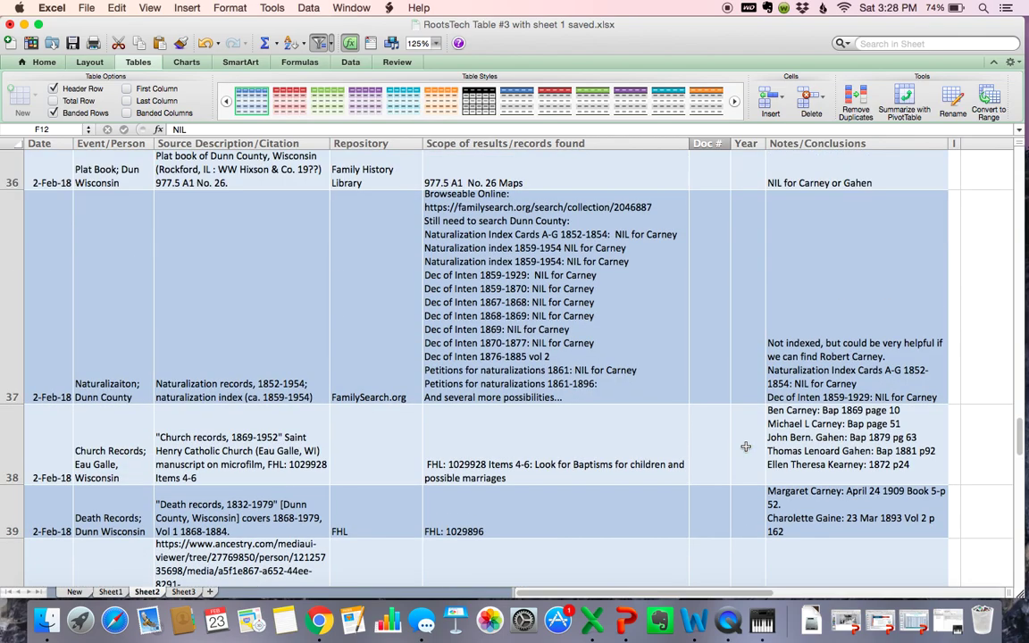
{"action": "scroll", "coordinate": [746, 447], "scroll_direction": "up", "scroll_amount": 15}
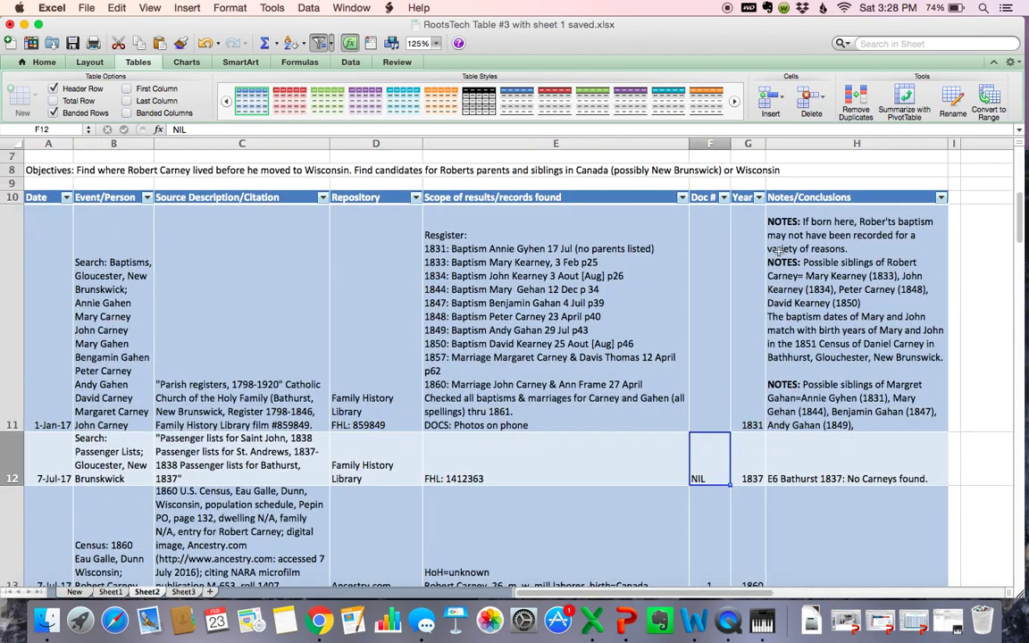
Sort the table by the Year column in ascending order and check where the 1865 baptism entry sits.
{"action": "left_click", "coordinate": [760, 199]}
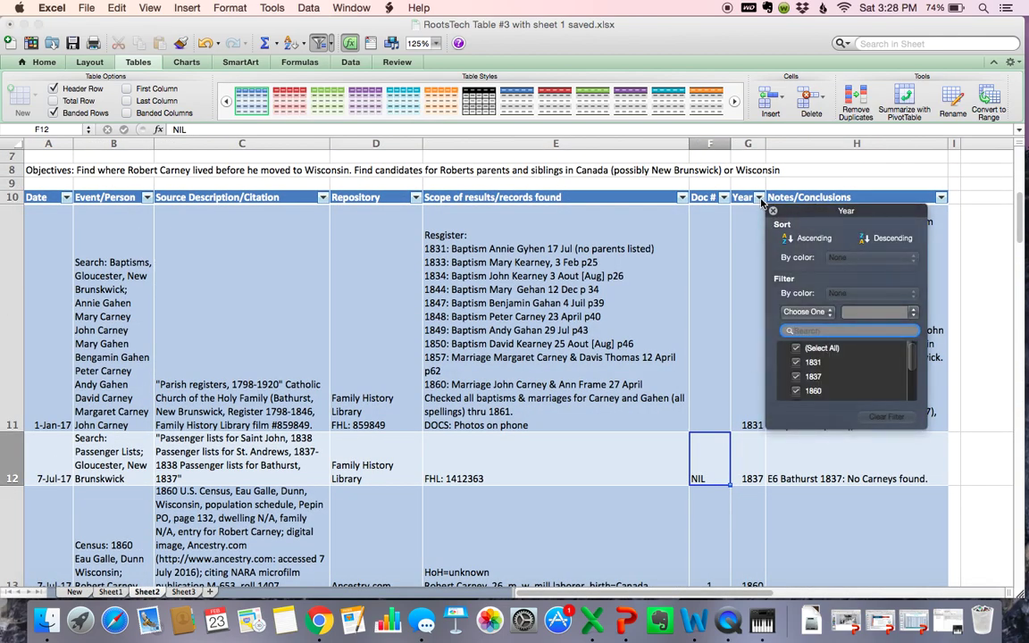
{"action": "left_click", "coordinate": [812, 241]}
{"action": "scroll", "coordinate": [683, 354], "scroll_direction": "down", "scroll_amount": 6}
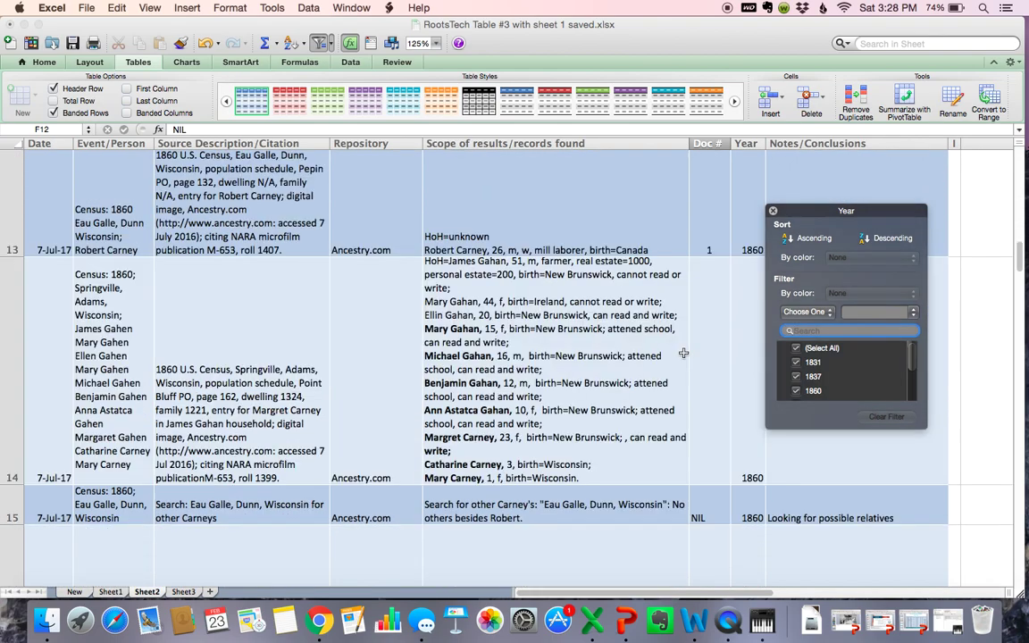
{"action": "scroll", "coordinate": [684, 354], "scroll_direction": "down", "scroll_amount": 8}
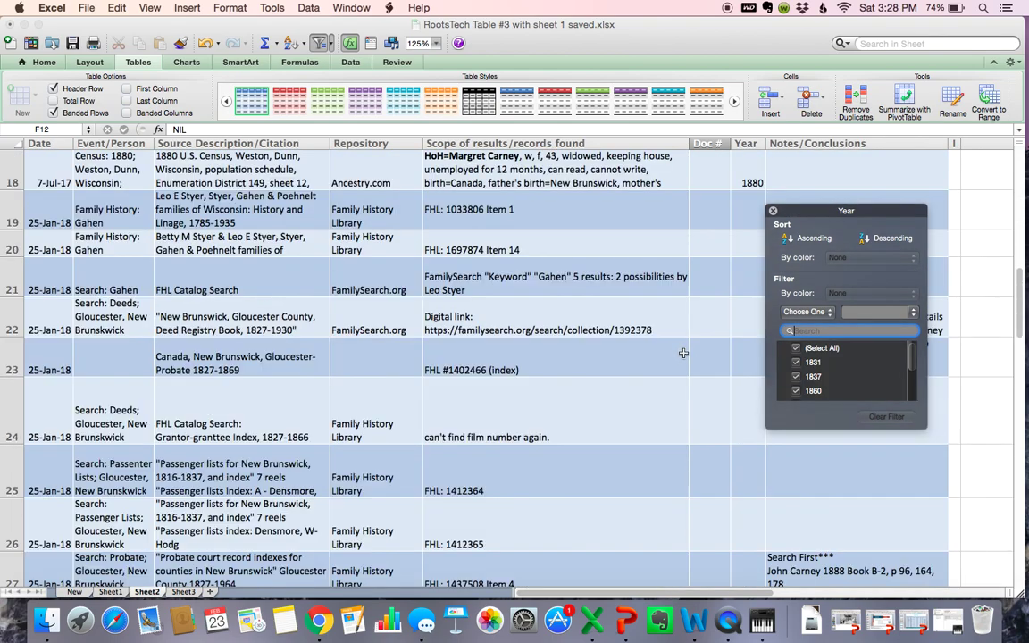
{"action": "scroll", "coordinate": [683, 354], "scroll_direction": "up", "scroll_amount": 3}
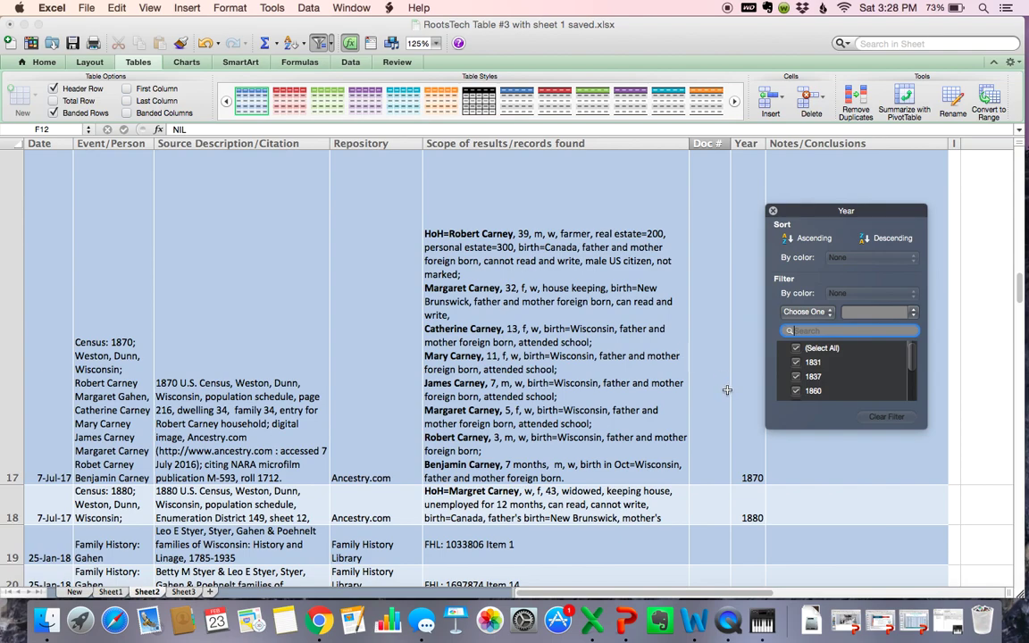
{"action": "scroll", "coordinate": [727, 390], "scroll_direction": "up", "scroll_amount": 3}
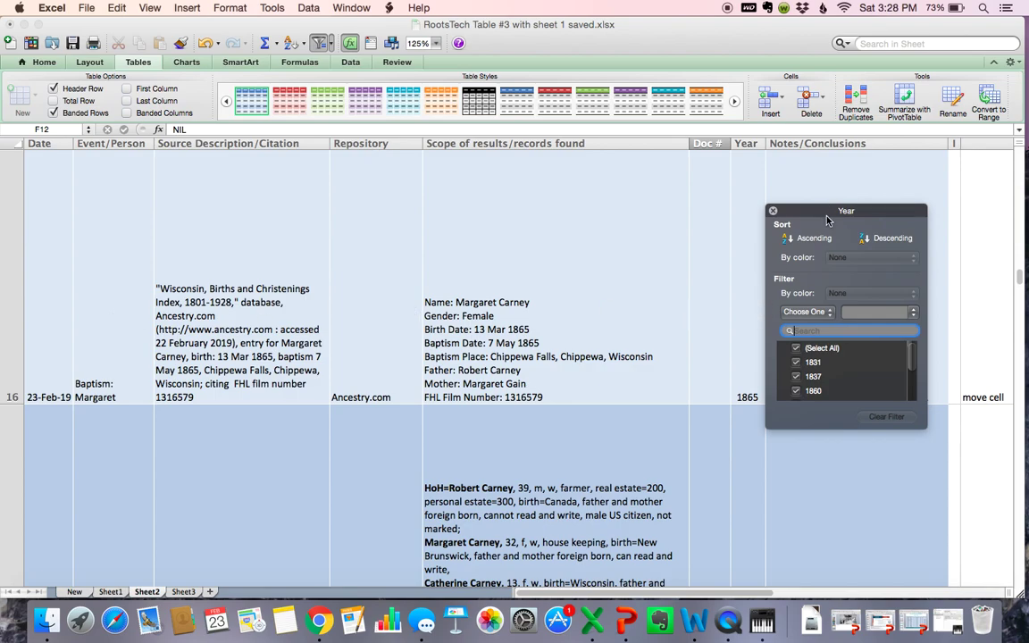
{"action": "left_click_drag", "start_coordinate": [823, 217], "coordinate": [953, 219]}
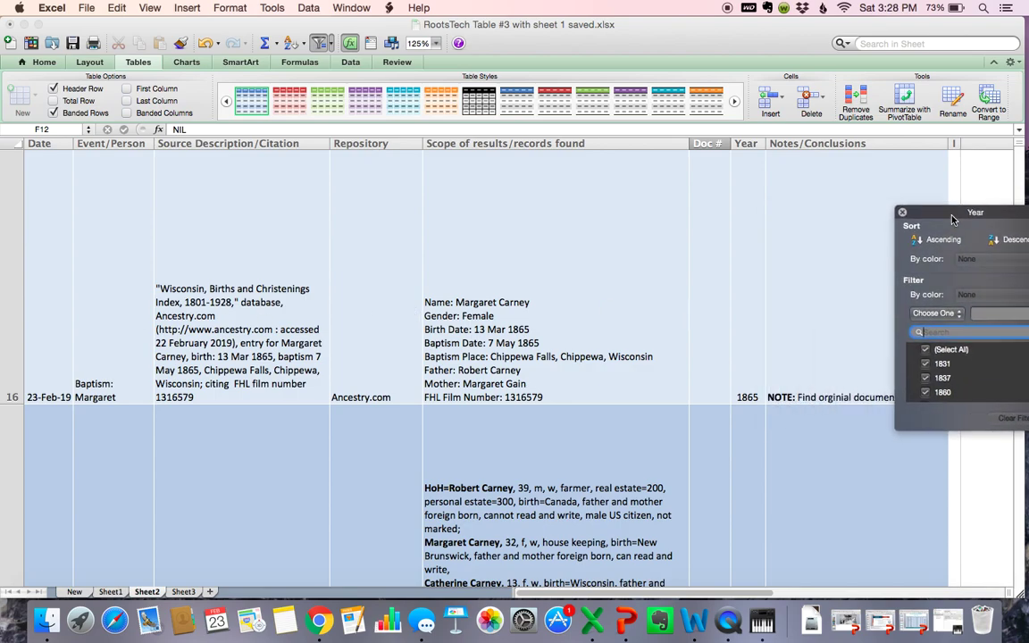
{"action": "scroll", "coordinate": [663, 247], "scroll_direction": "up", "scroll_amount": 3}
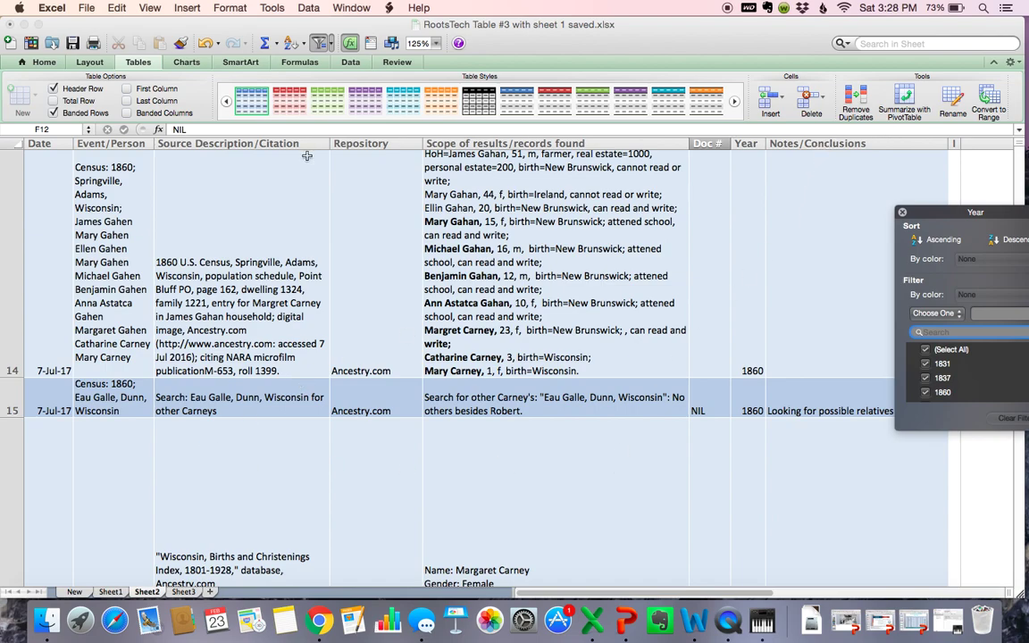
AutoFit the row height of rows 11 to 62, covering all the table's entries below the header.
{"action": "left_click", "coordinate": [43, 62]}
{"action": "left_click", "coordinate": [42, 61]}
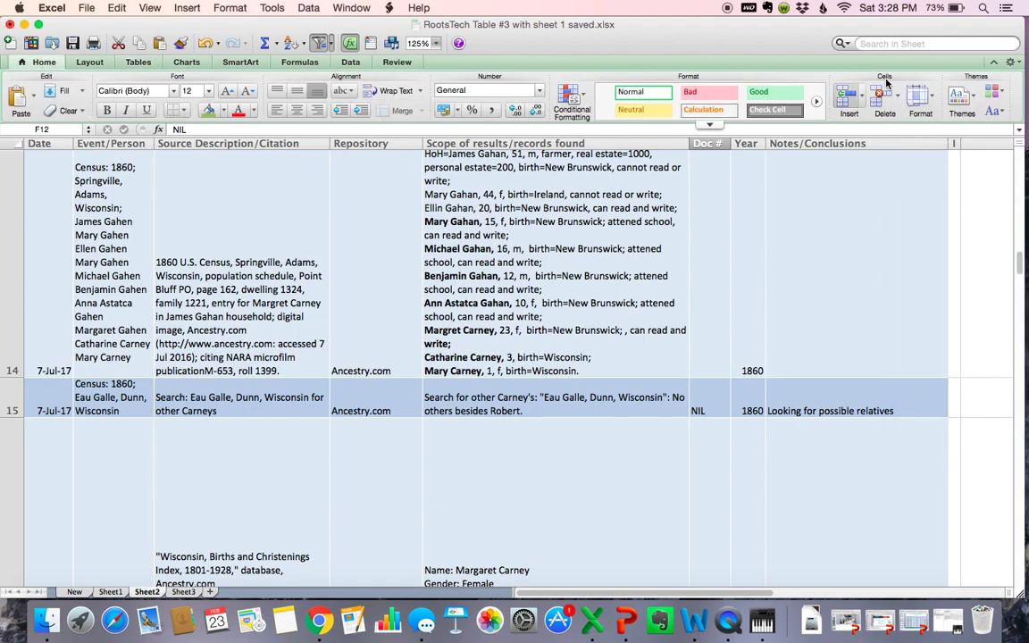
{"action": "scroll", "coordinate": [318, 217], "scroll_direction": "up", "scroll_amount": 5}
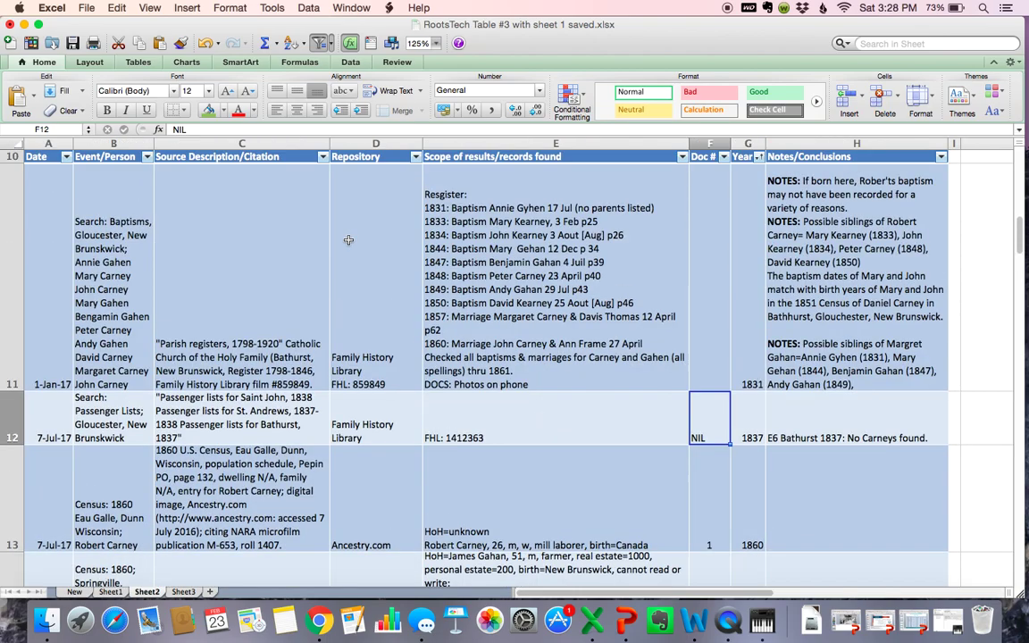
{"action": "left_click", "coordinate": [80, 224]}
{"action": "left_click_drag", "start_coordinate": [603, 514], "coordinate": [791, 549]}
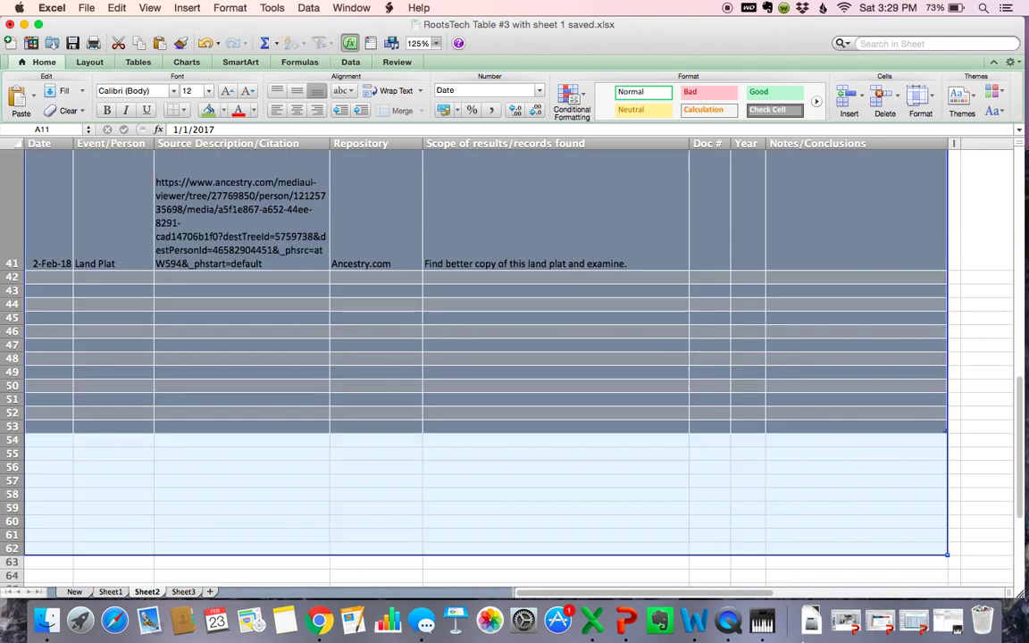
{"action": "left_click", "coordinate": [933, 105]}
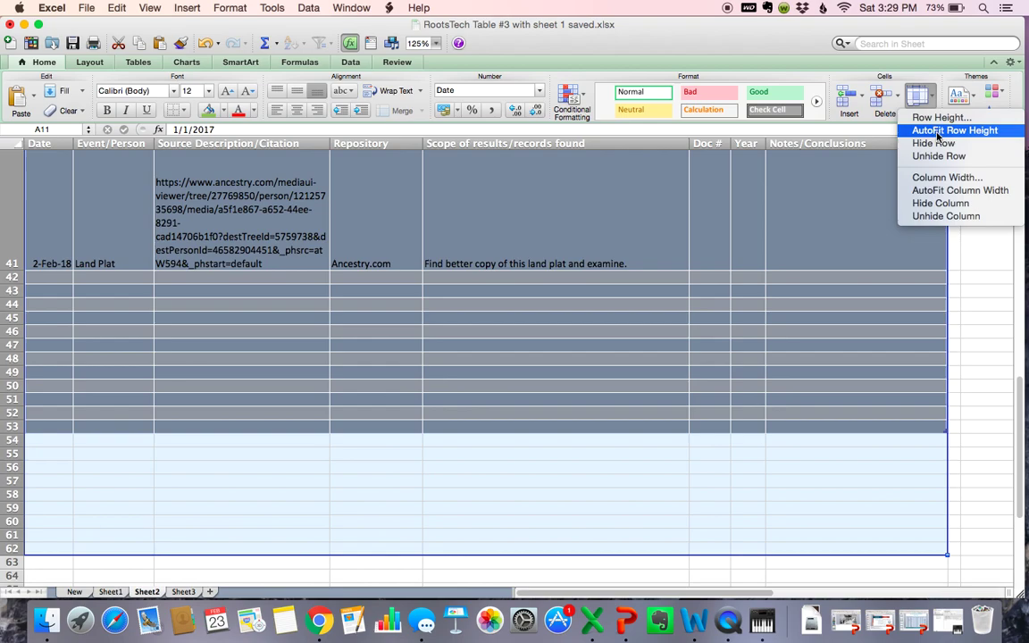
{"action": "left_click", "coordinate": [937, 131]}
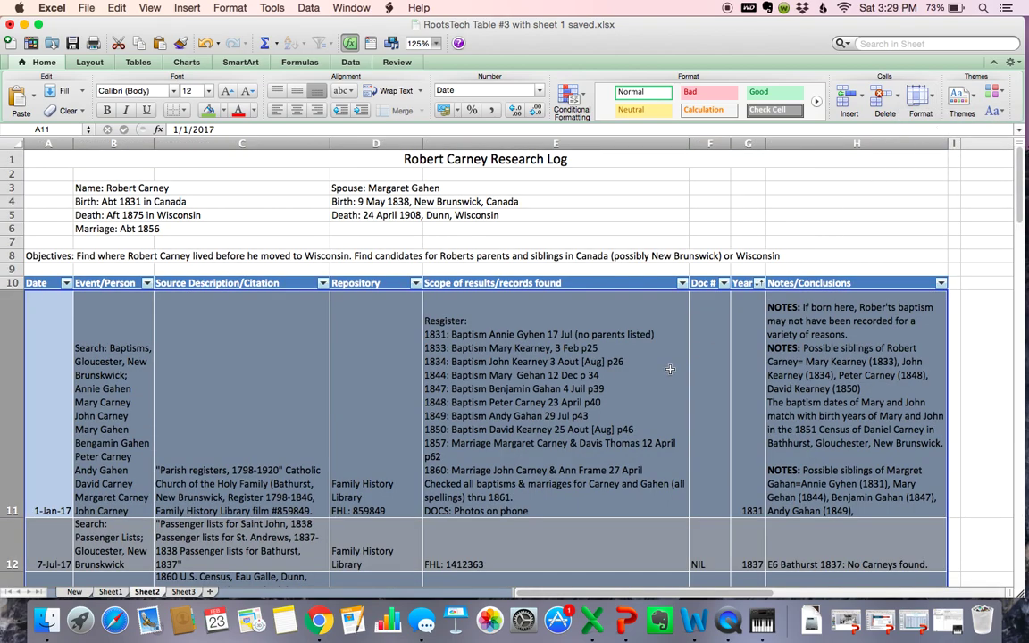
{"action": "scroll", "coordinate": [668, 369], "scroll_direction": "down", "scroll_amount": 15}
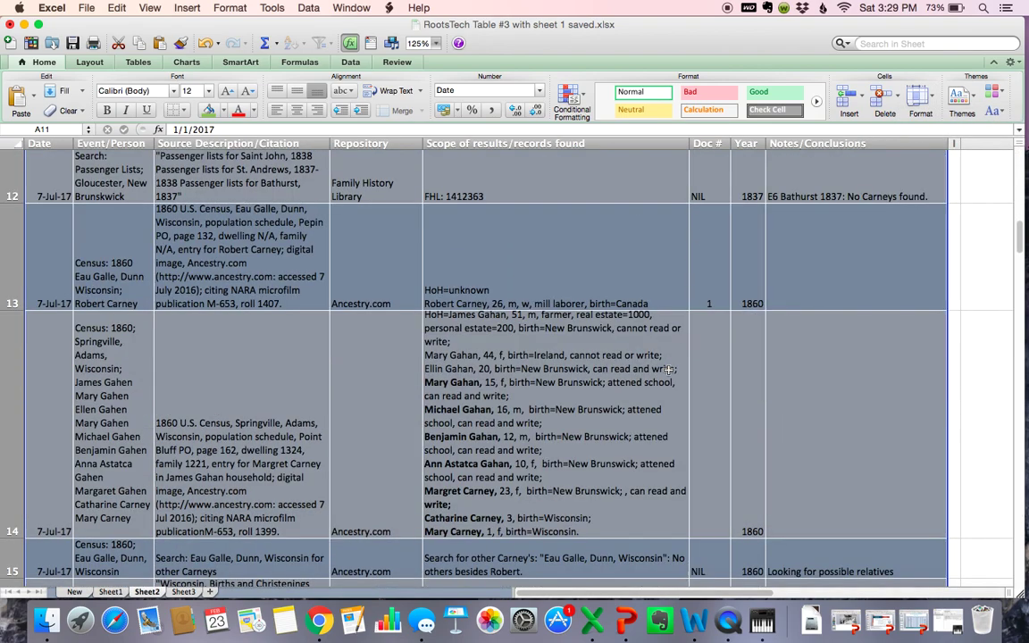
Filter the Event/Person column by "Census" and look through the matching entries down to the table's end.
{"action": "scroll", "coordinate": [668, 369], "scroll_direction": "up", "scroll_amount": 12}
{"action": "scroll", "coordinate": [668, 369], "scroll_direction": "up", "scroll_amount": 3}
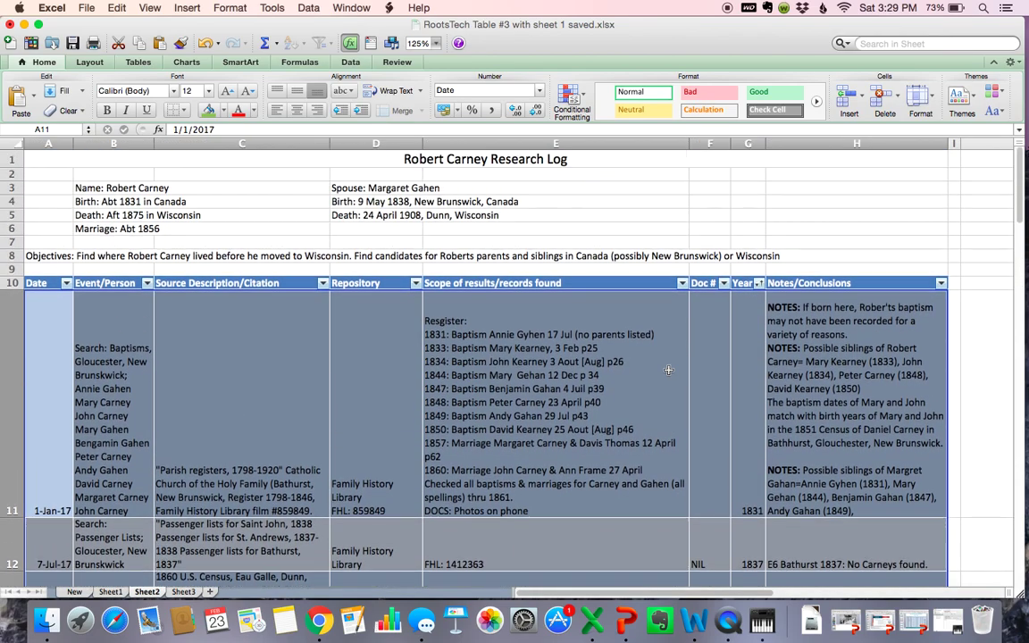
{"action": "left_click", "coordinate": [768, 218]}
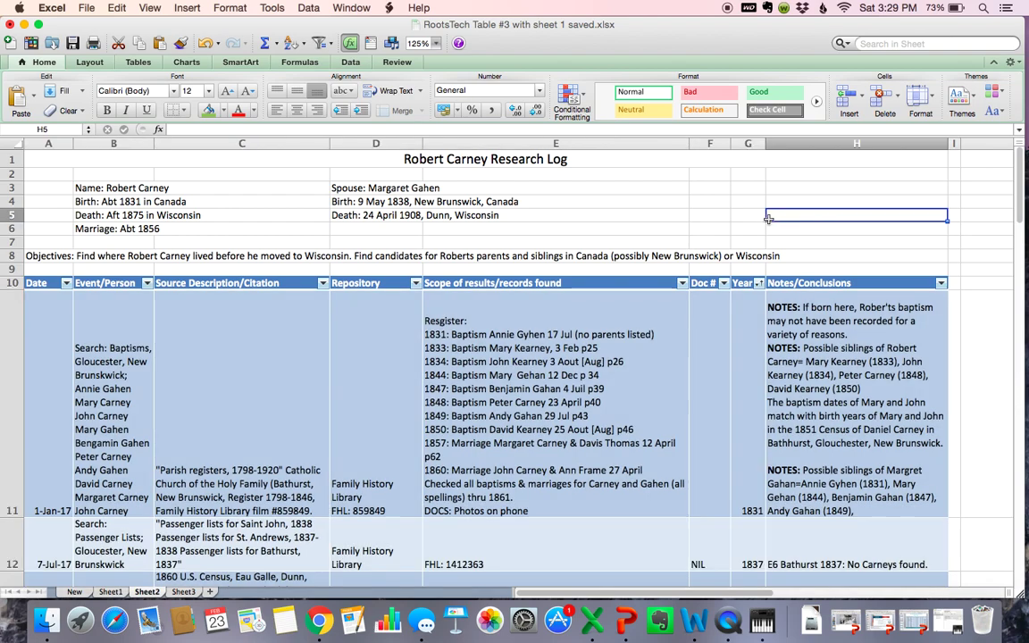
{"action": "left_click", "coordinate": [148, 284]}
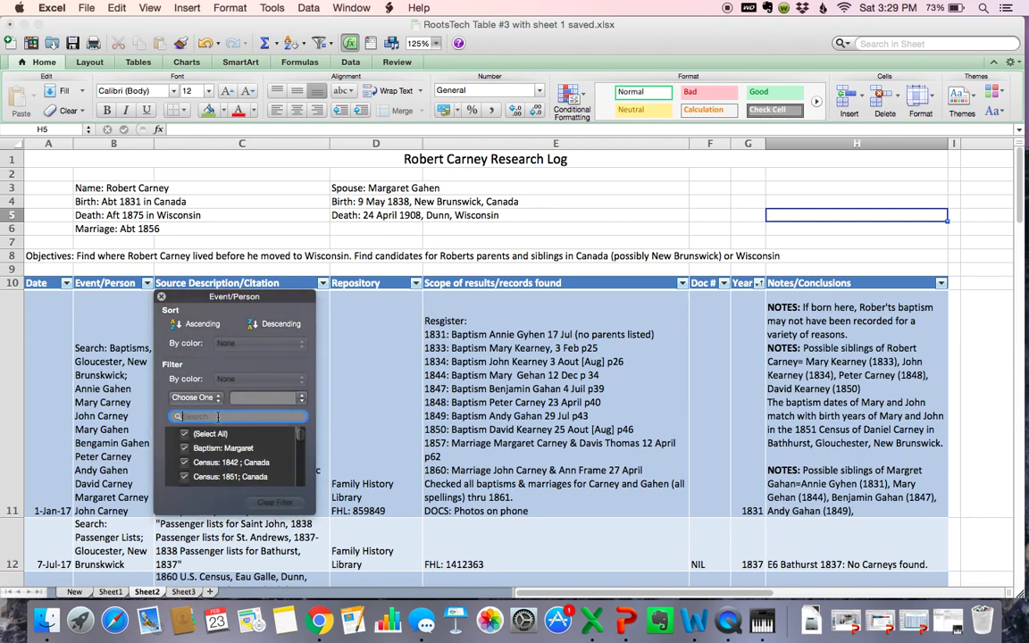
{"action": "type", "text": "Census"}
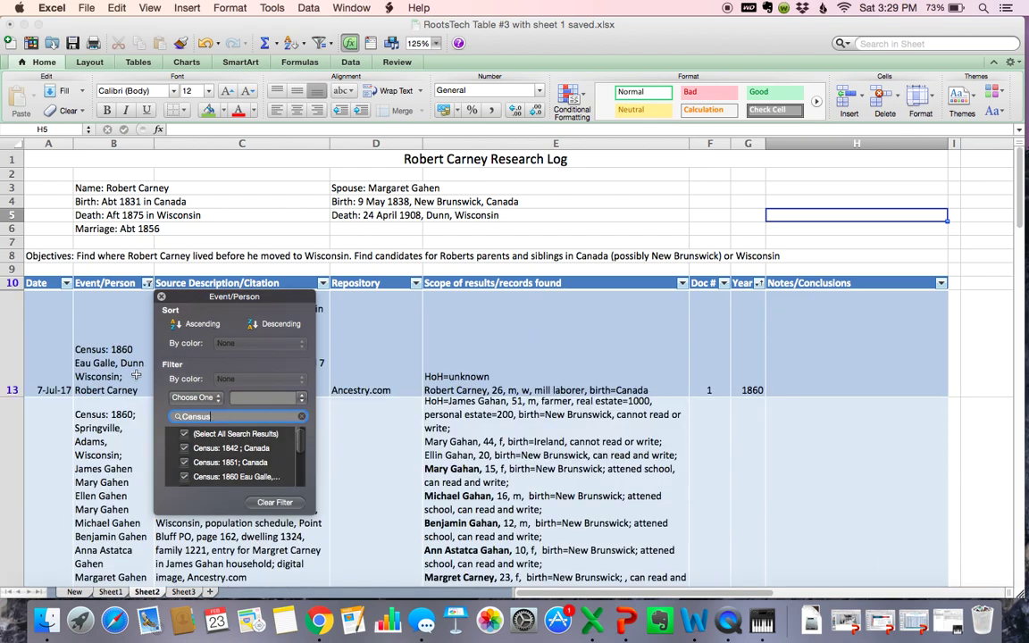
{"action": "scroll", "coordinate": [135, 375], "scroll_direction": "down", "scroll_amount": 3}
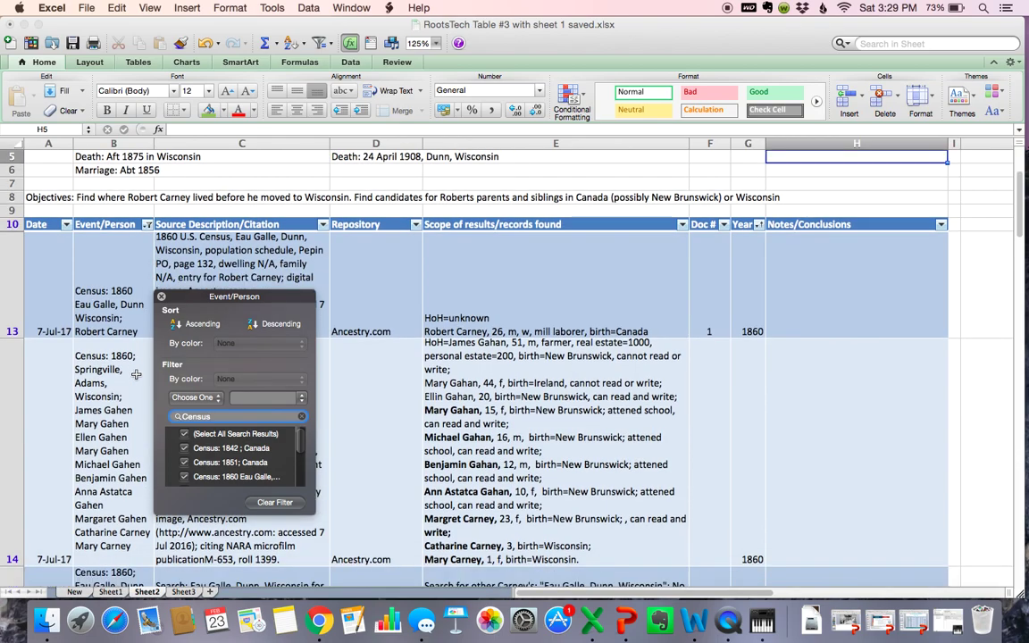
{"action": "scroll", "coordinate": [136, 375], "scroll_direction": "down", "scroll_amount": 10}
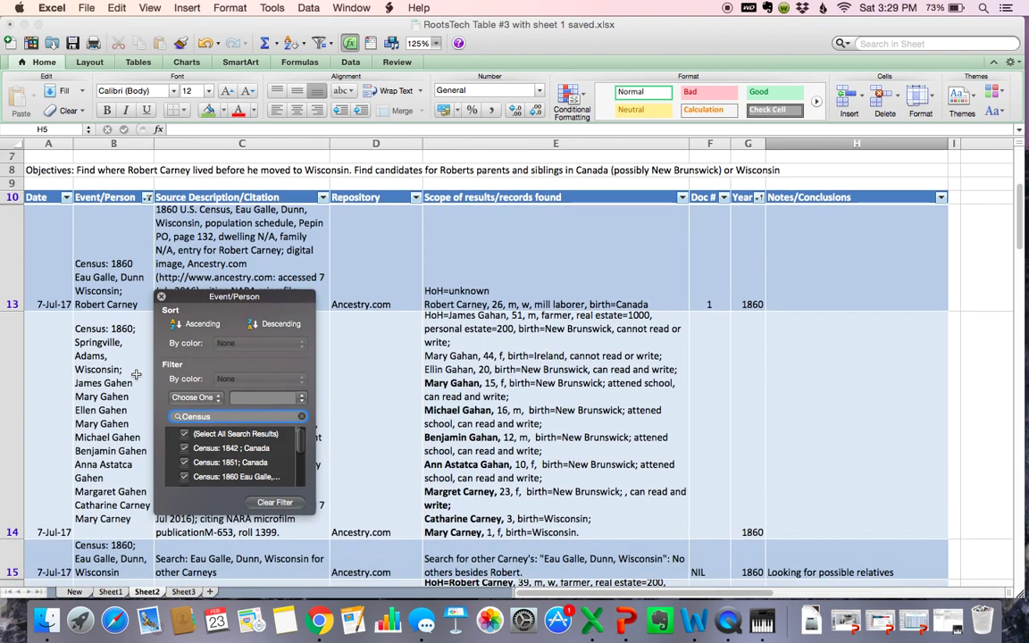
{"action": "scroll", "coordinate": [135, 375], "scroll_direction": "down", "scroll_amount": 3}
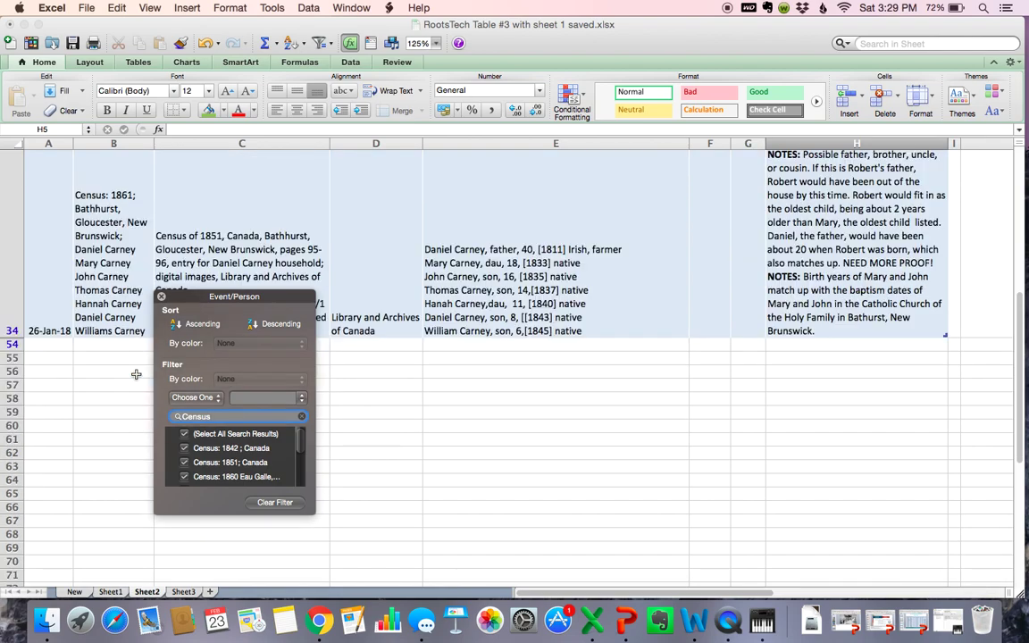
{"action": "scroll", "coordinate": [136, 375], "scroll_direction": "up", "scroll_amount": 10}
{"action": "scroll", "coordinate": [135, 375], "scroll_direction": "up", "scroll_amount": 5}
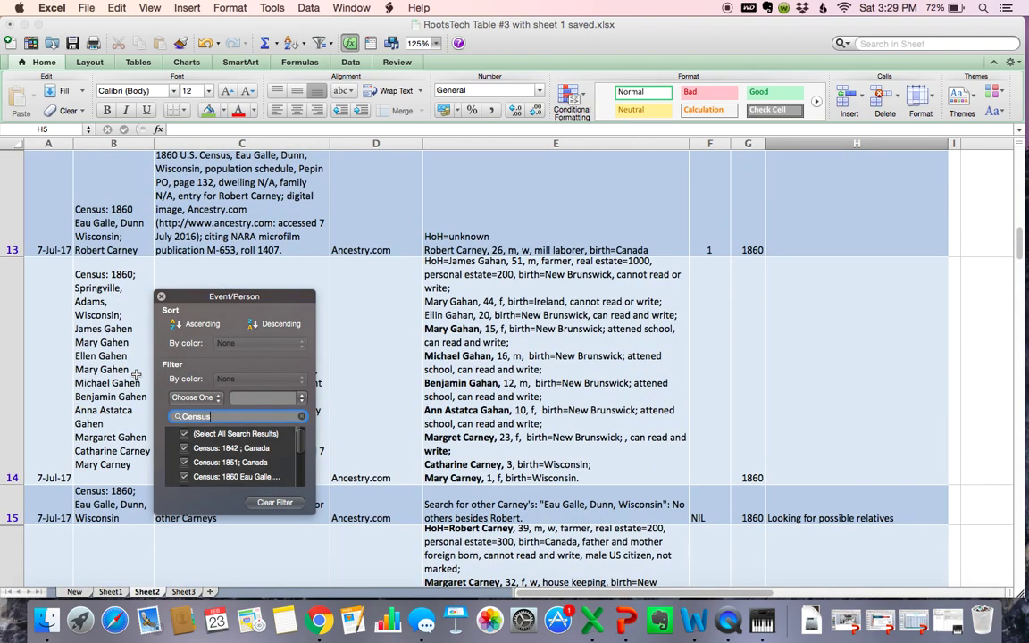
{"action": "scroll", "coordinate": [136, 375], "scroll_direction": "down", "scroll_amount": 6}
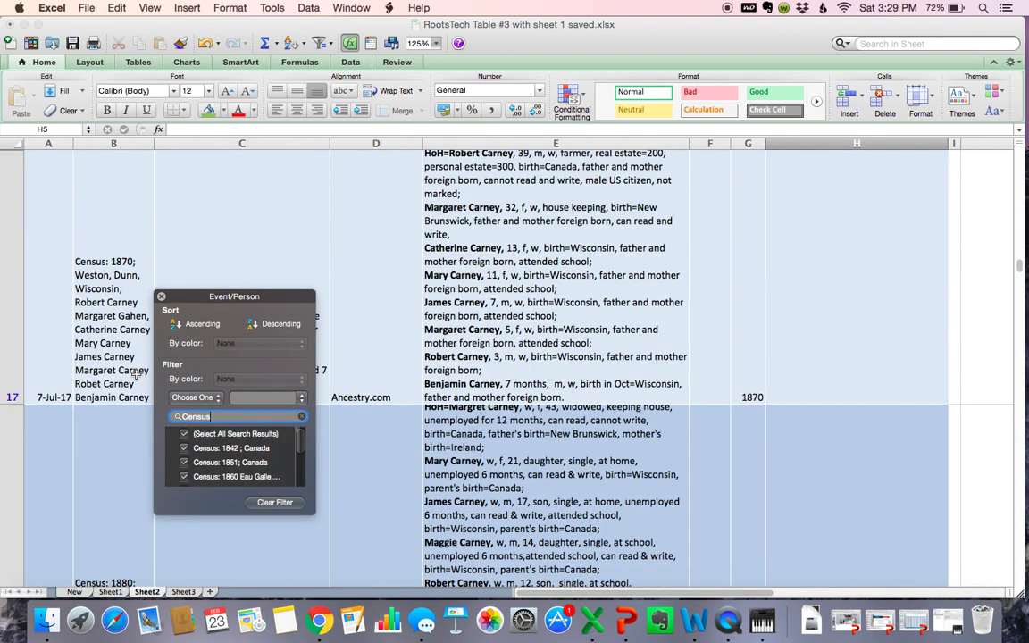
Bold the first three household members' names, including the HoH label, in the results entry for the 1860 Springville census.
{"action": "scroll", "coordinate": [556, 471], "scroll_direction": "up", "scroll_amount": 1}
{"action": "scroll", "coordinate": [555, 471], "scroll_direction": "up", "scroll_amount": 3}
{"action": "left_click", "coordinate": [508, 315]}
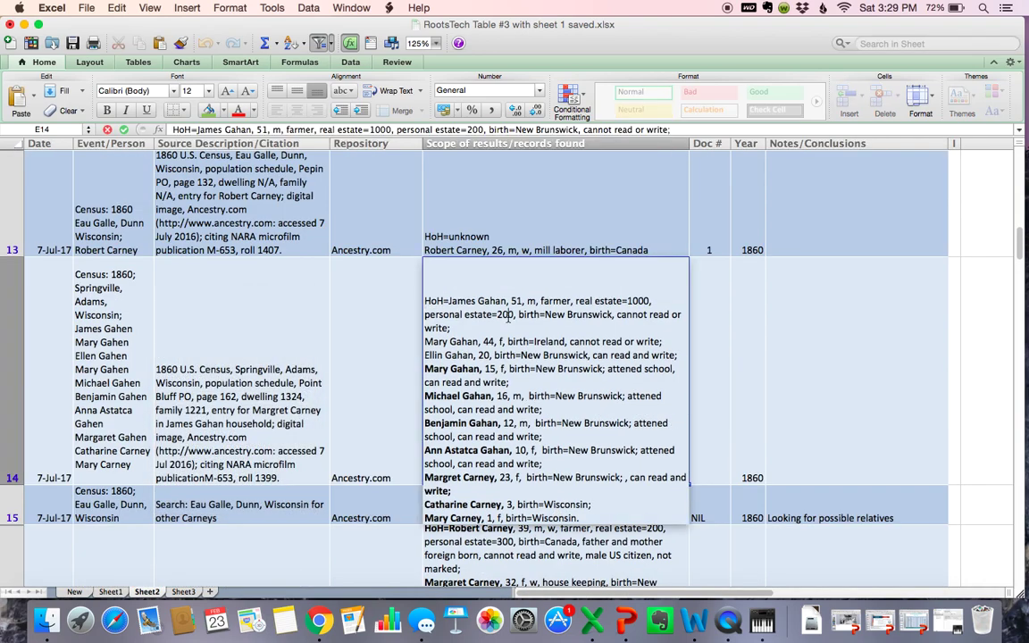
{"action": "left_click_drag", "start_coordinate": [466, 354], "coordinate": [418, 356]}
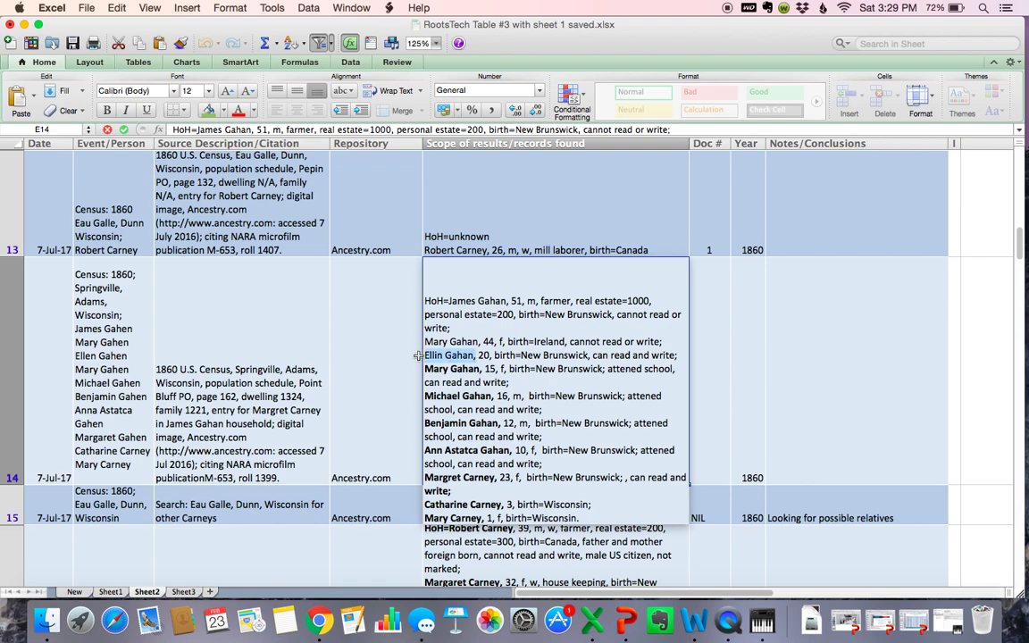
{"action": "key", "text": "super+b"}
{"action": "left_click_drag", "start_coordinate": [481, 341], "coordinate": [422, 342]}
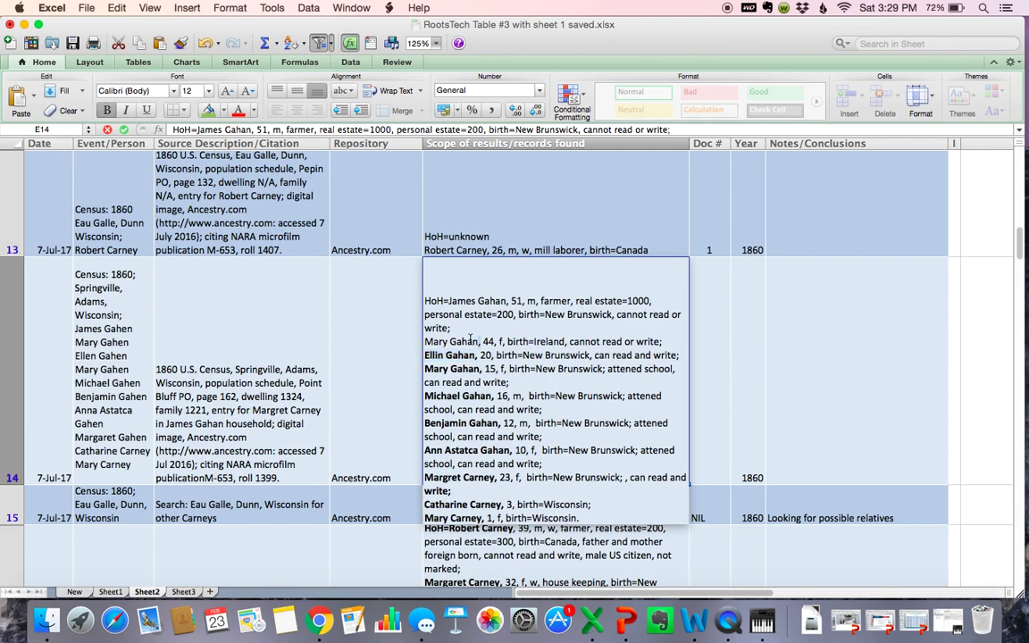
{"action": "key", "text": "super+b"}
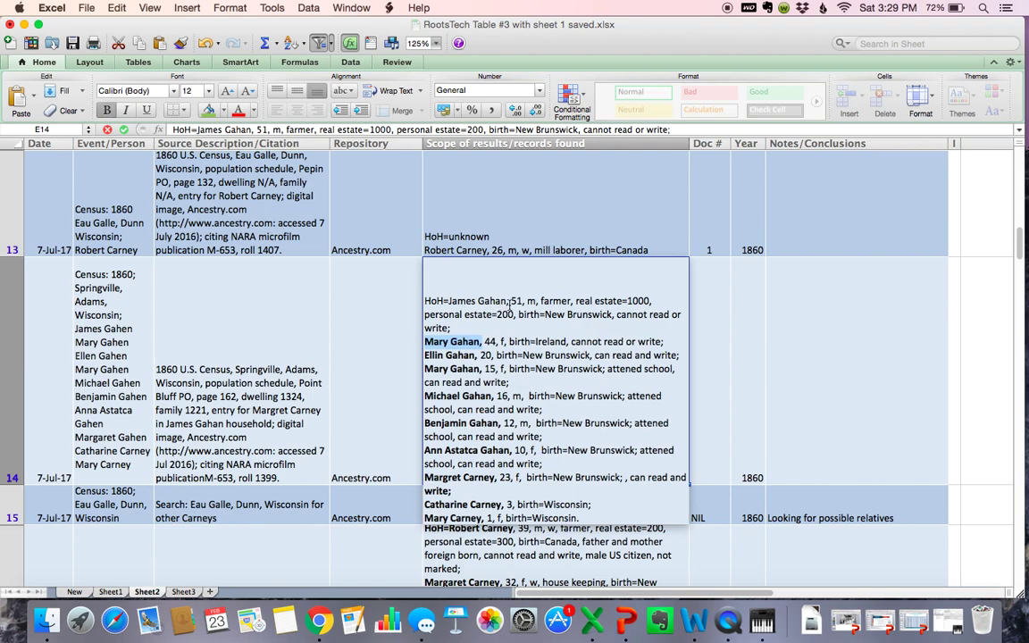
{"action": "left_click_drag", "start_coordinate": [510, 302], "coordinate": [418, 293]}
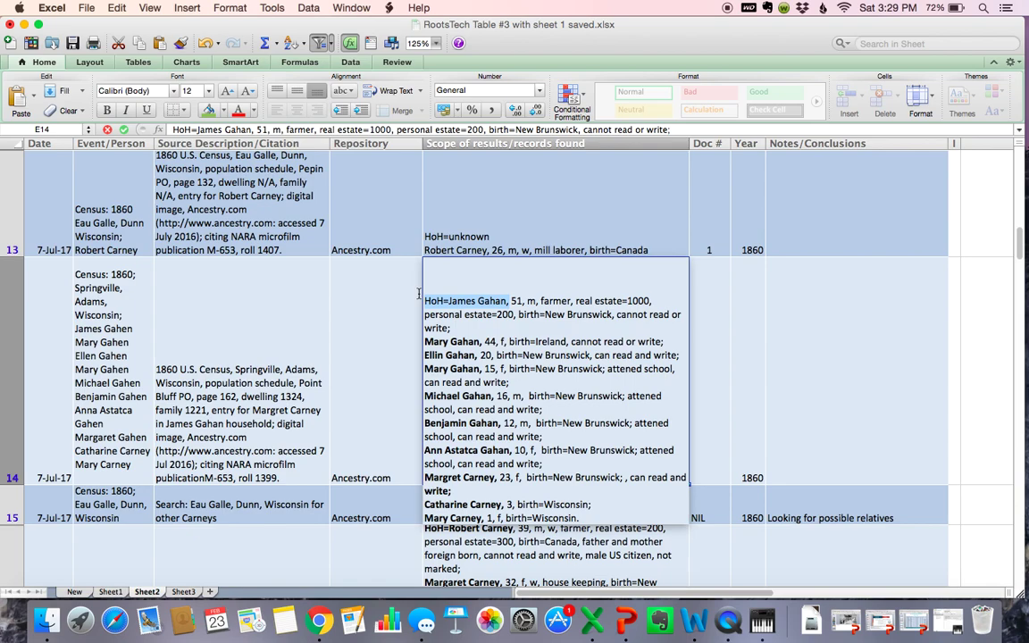
{"action": "left_click", "coordinate": [107, 110]}
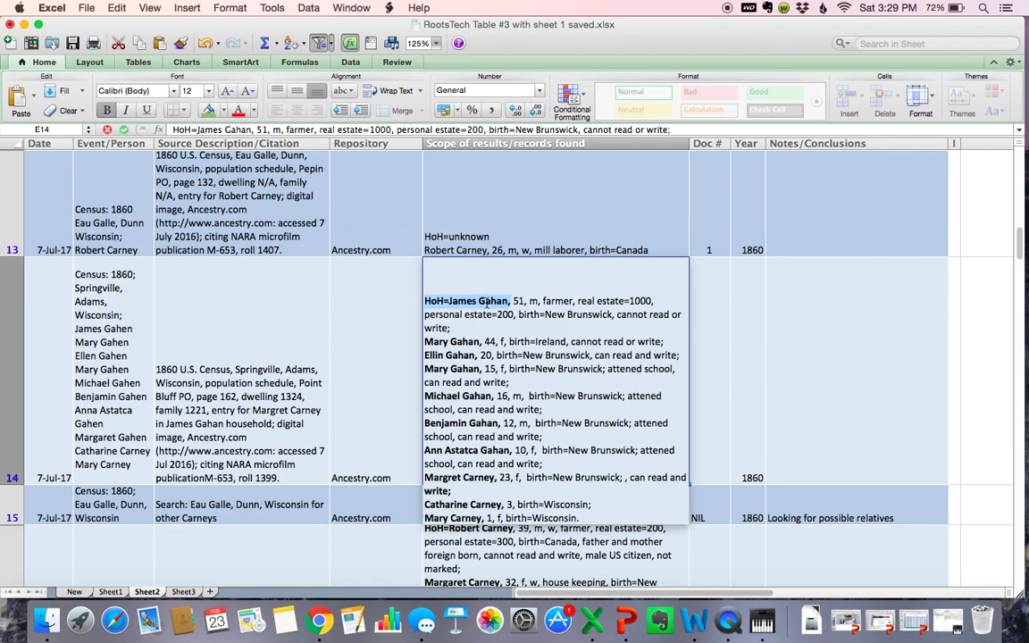
{"action": "left_click", "coordinate": [372, 321]}
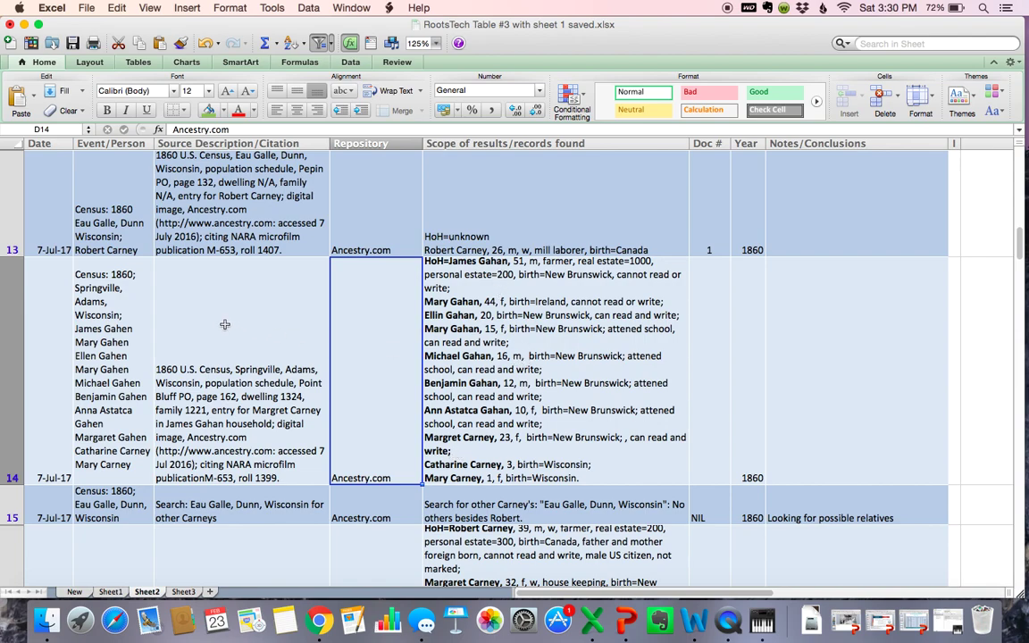
Center the contents of the entire Year column horizontally.
{"action": "scroll", "coordinate": [224, 324], "scroll_direction": "up", "scroll_amount": 3}
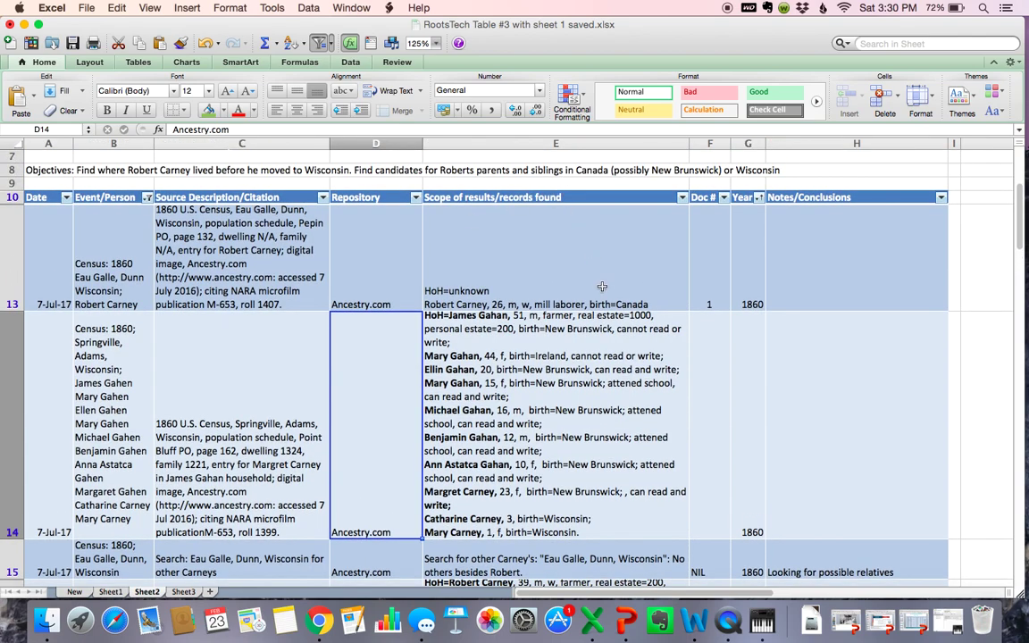
{"action": "left_click", "coordinate": [746, 197]}
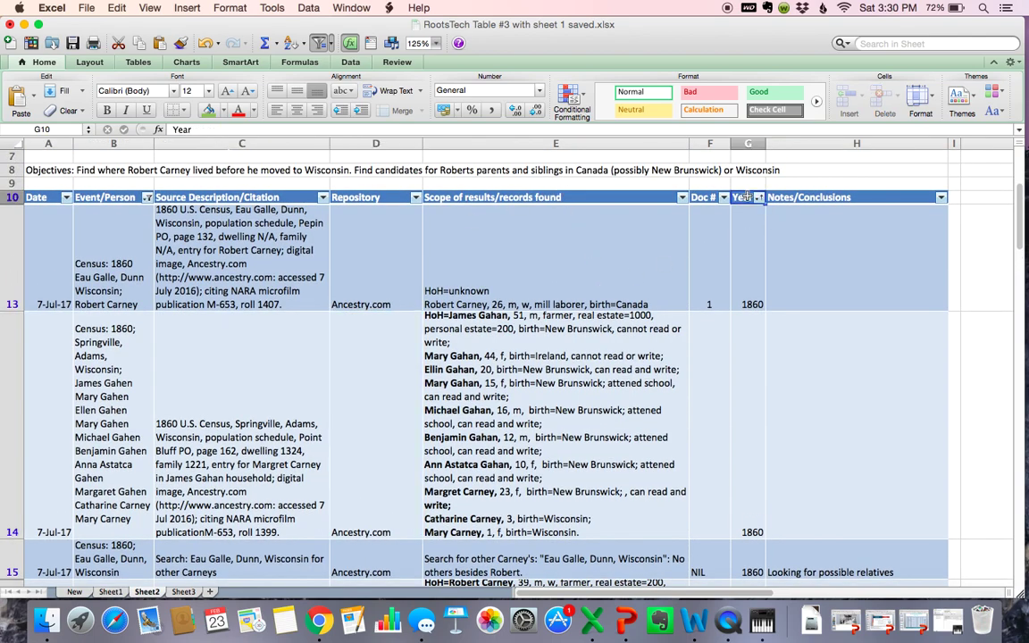
{"action": "left_click", "coordinate": [749, 145]}
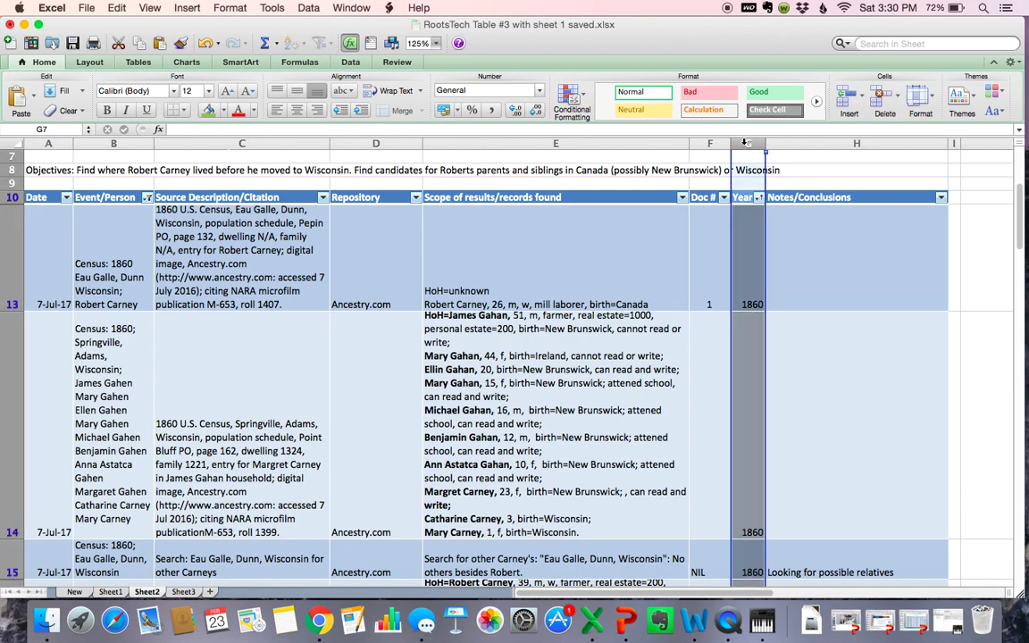
{"action": "left_click", "coordinate": [298, 110]}
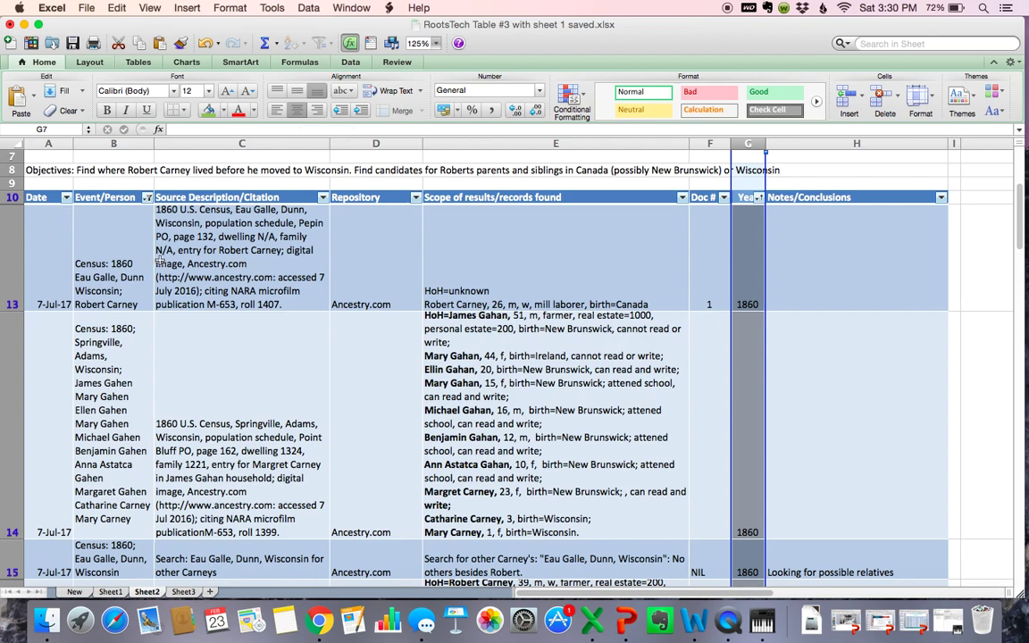
Change the Event/Person filter to "Pass" and move the filter window clear of the passenger list entries.
{"action": "left_click", "coordinate": [146, 211]}
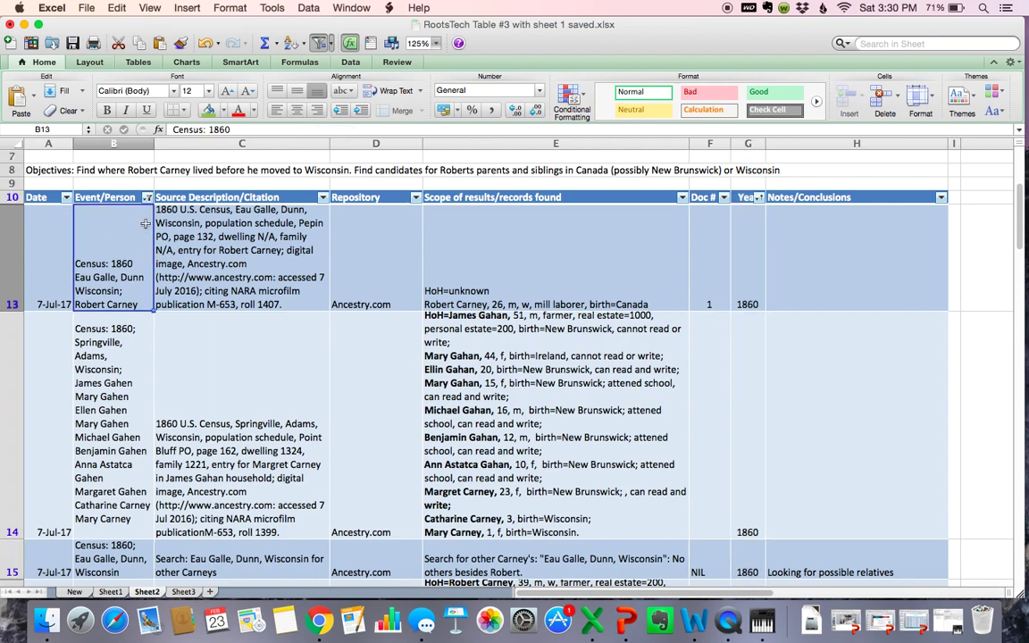
{"action": "left_click", "coordinate": [147, 197]}
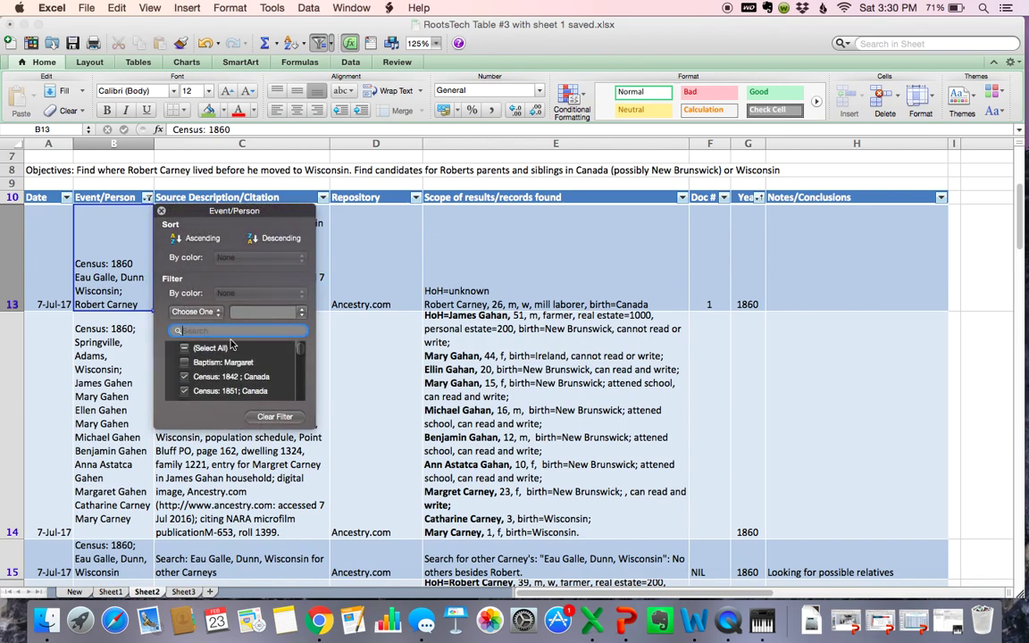
{"action": "type", "text": "Pass"}
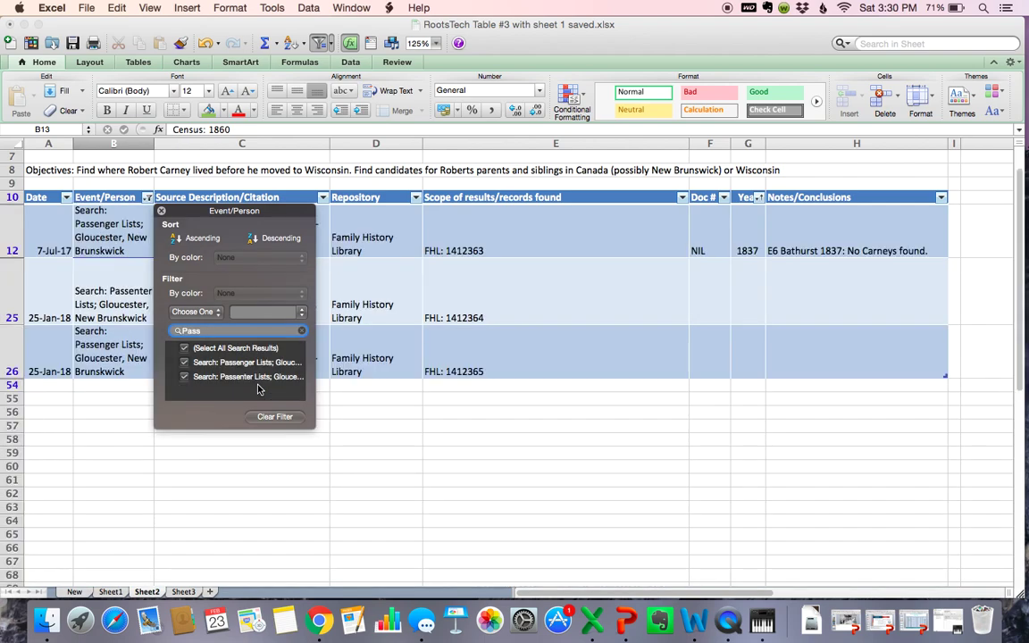
{"action": "left_click_drag", "start_coordinate": [214, 213], "coordinate": [403, 411]}
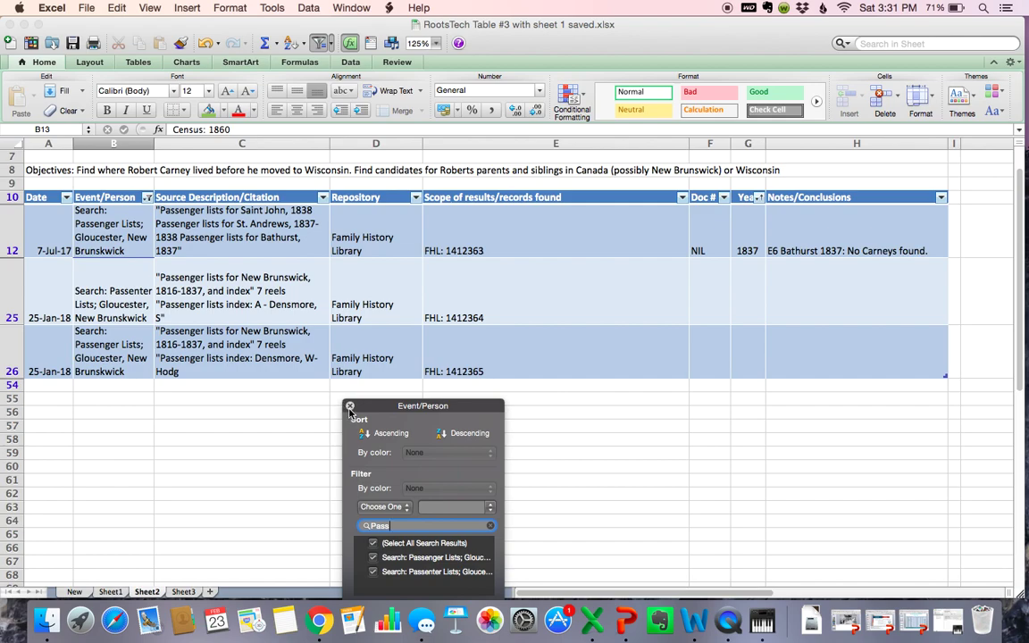
Replace the Event/Person filter term with the research subject's first name and look over the matching census entries.
{"action": "left_click_drag", "start_coordinate": [385, 411], "coordinate": [375, 280]}
{"action": "key", "text": "BackSpace"}
{"action": "key", "text": "BackSpace"}
{"action": "type", "text": "Robert"}
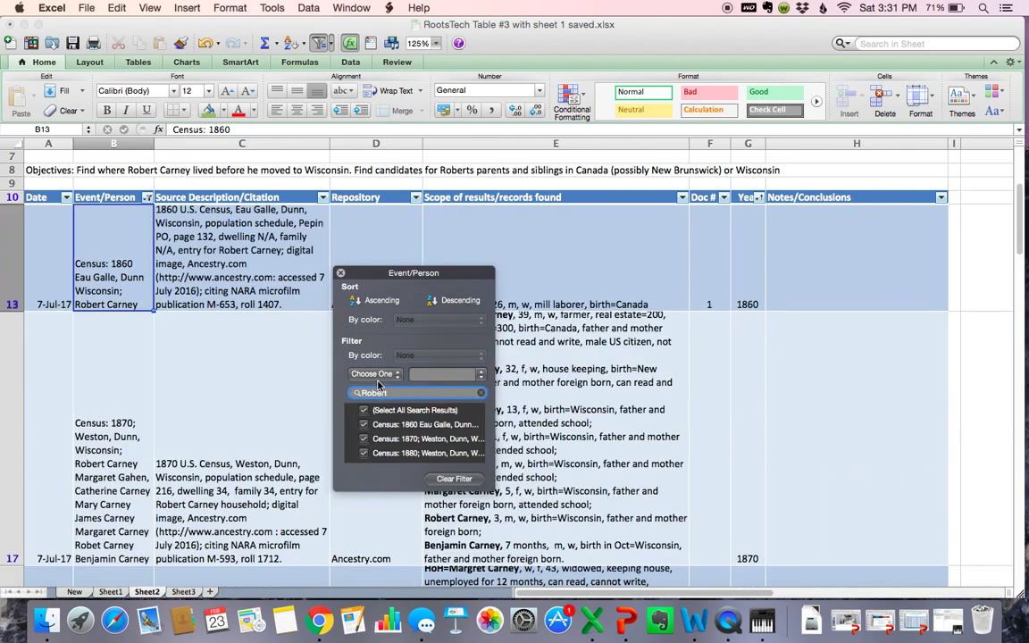
{"action": "scroll", "coordinate": [134, 374], "scroll_direction": "down", "scroll_amount": 5}
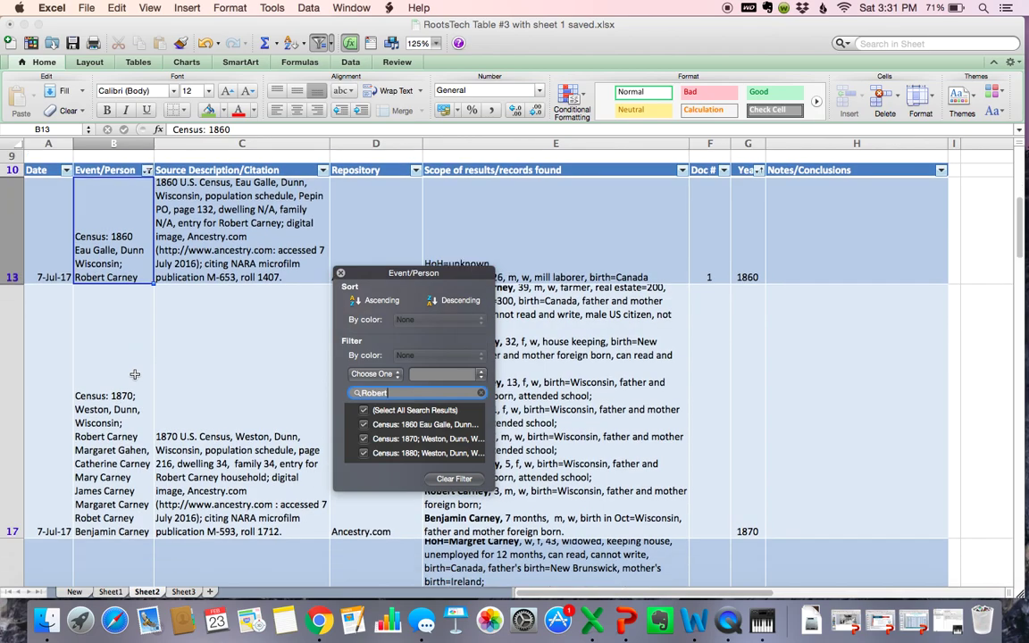
{"action": "scroll", "coordinate": [134, 374], "scroll_direction": "up", "scroll_amount": 6}
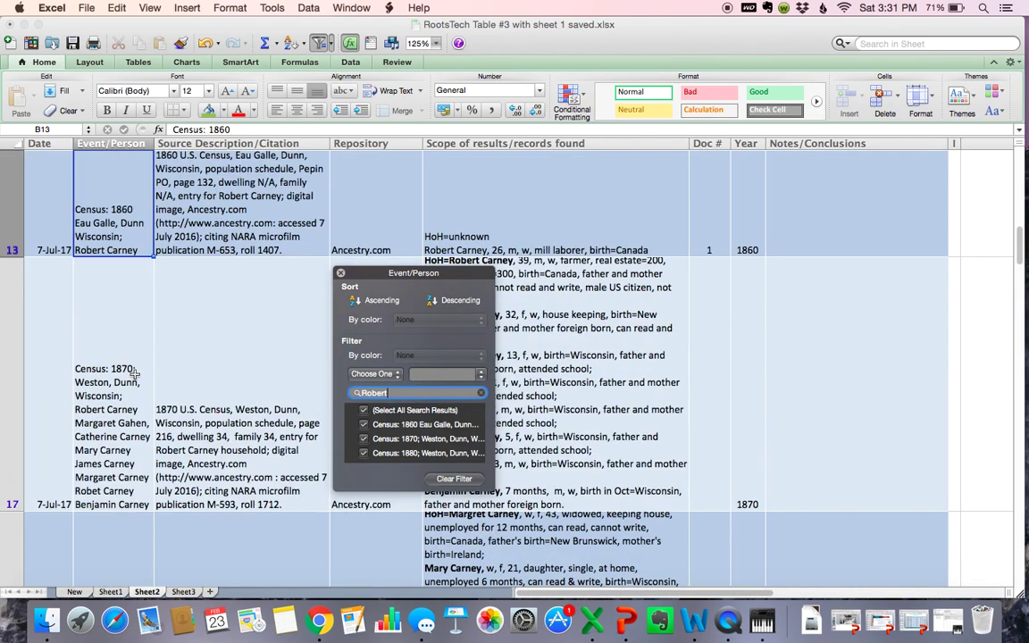